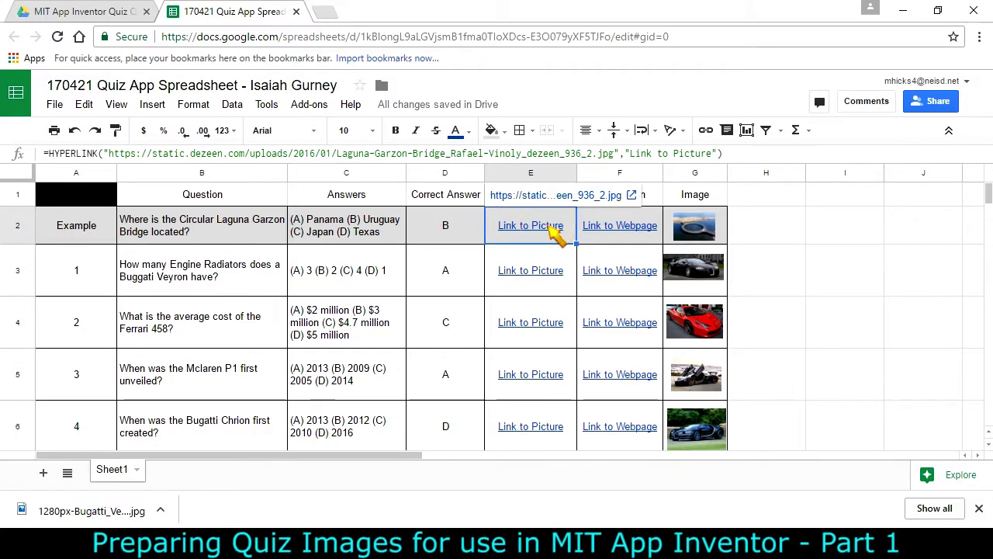
# - View the linked source picture of the Laguna Garzon Bridge example row and return to the spreadsheet
pyautogui.click(532, 194)
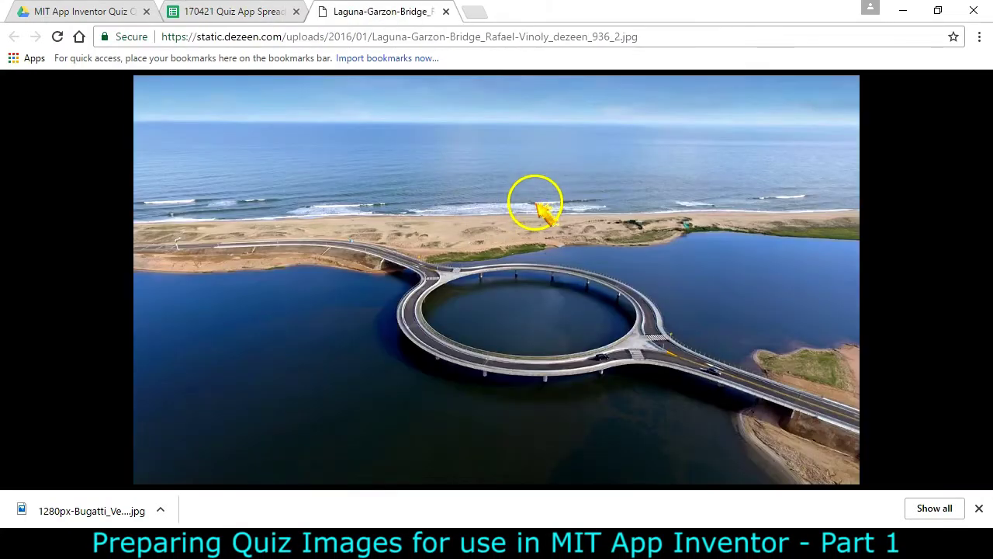
pyautogui.click(446, 12)
pyautogui.click(836, 268)
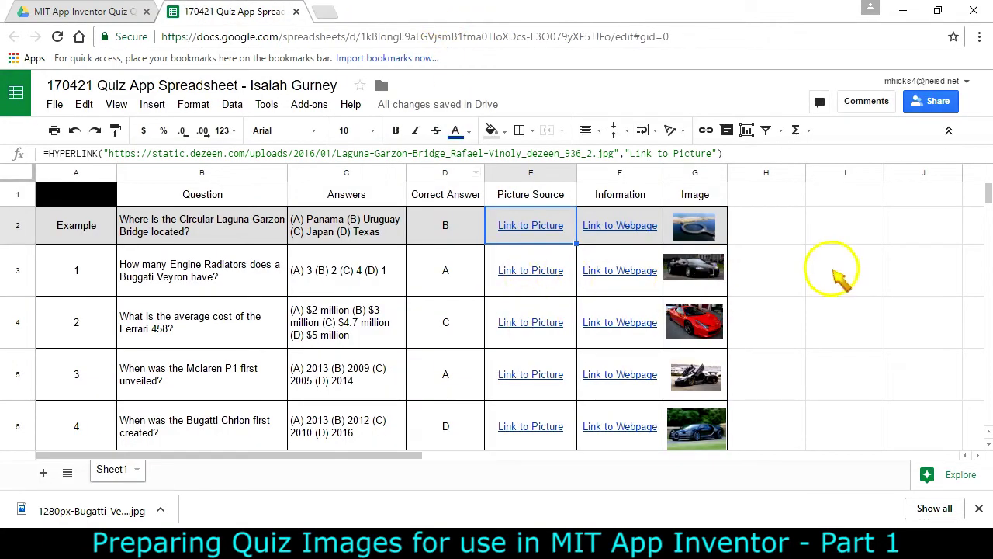
# - Open question 1's Bugatti Veyron source picture and save it in the 170422 SuperCar Quiz folder with "01 " prefixed to its file name
pyautogui.click(542, 279)
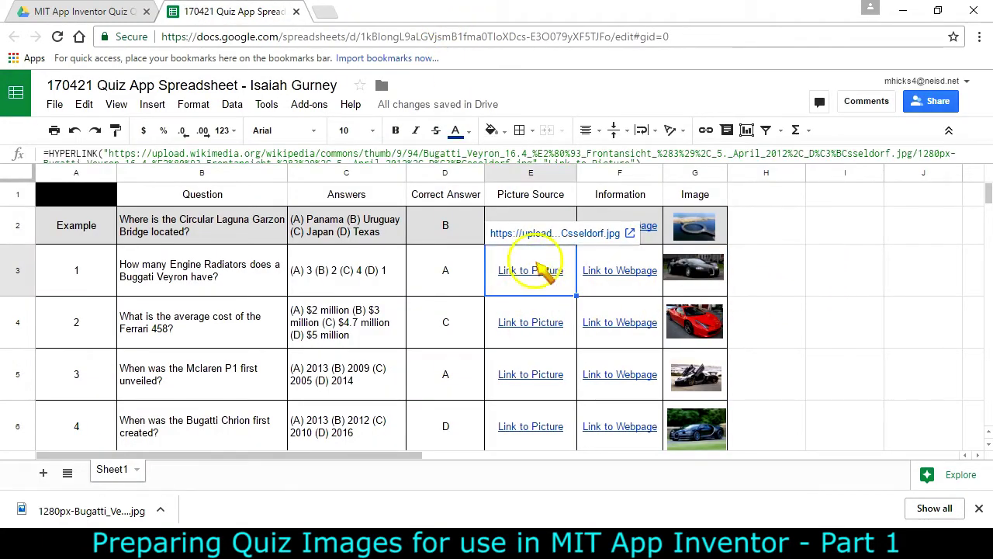
pyautogui.click(532, 233)
pyautogui.rightClick(542, 233)
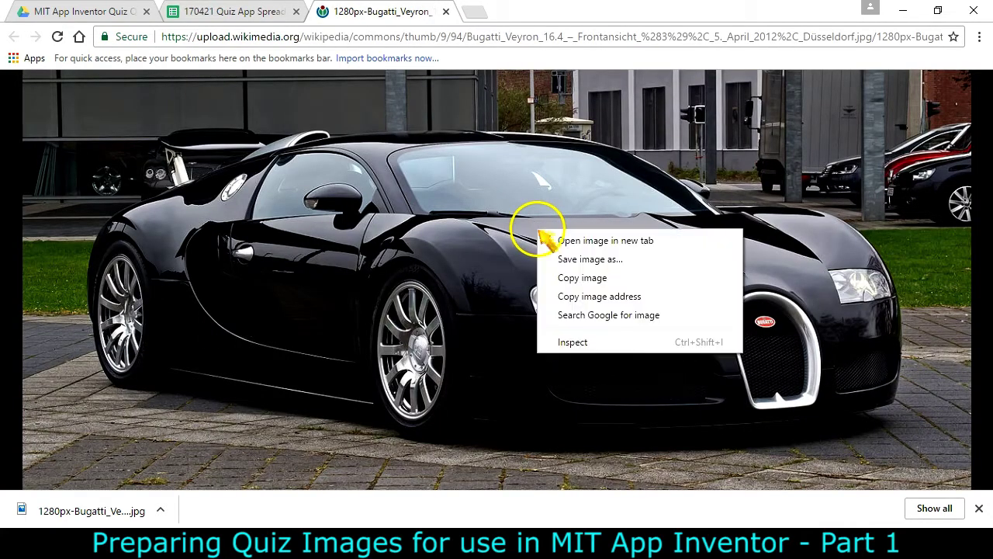
pyautogui.click(555, 260)
pyautogui.press('Home')
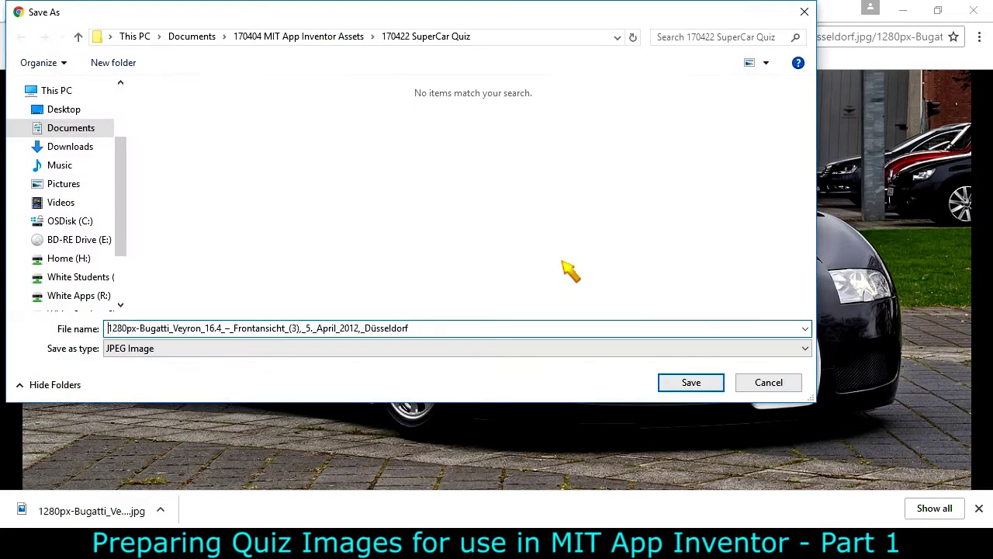
pyautogui.write('01')
pyautogui.press('Return')
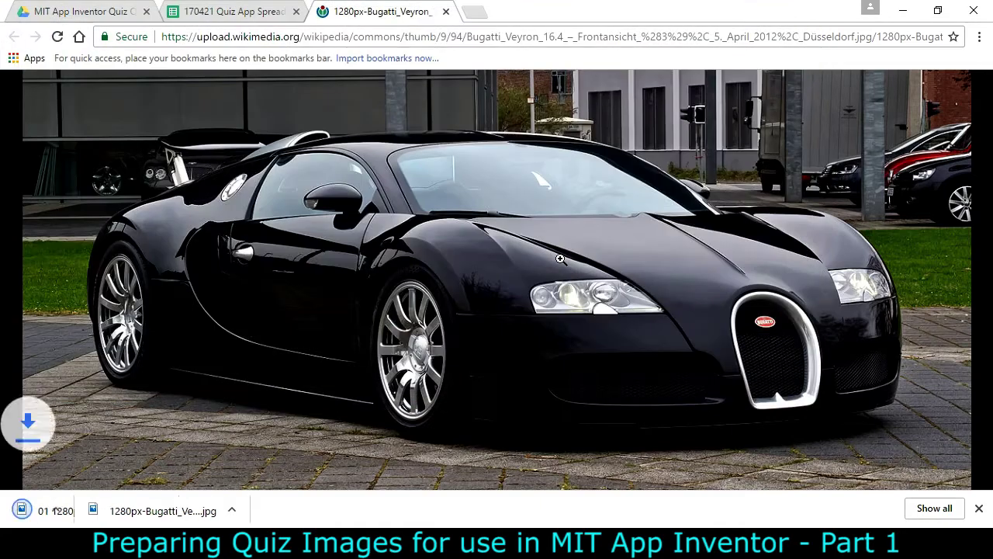
# - Open question 2's Ferrari 458 source picture from the spreadsheet and save it as a JPEG with "02 " prefixed to its file name
pyautogui.click(244, 13)
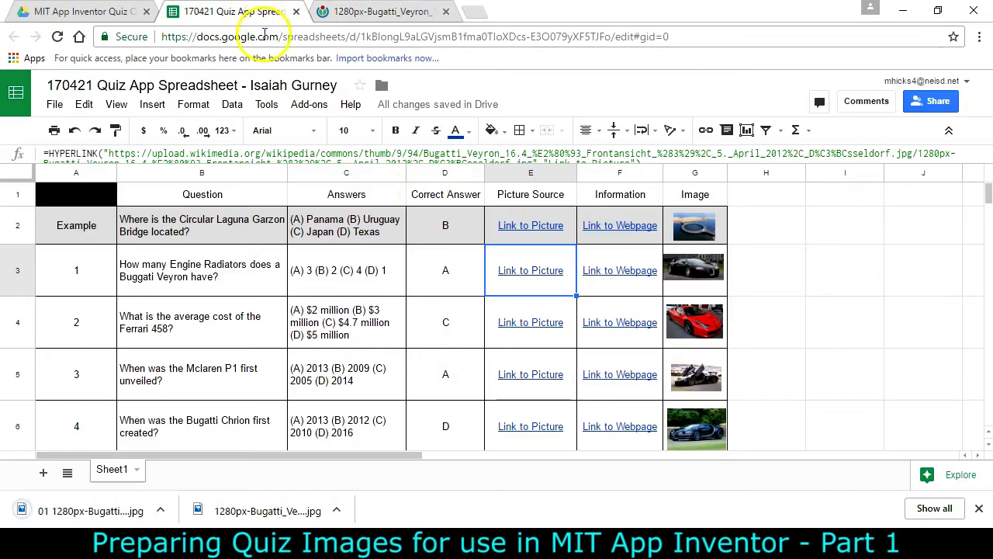
pyautogui.click(522, 320)
pyautogui.click(516, 342)
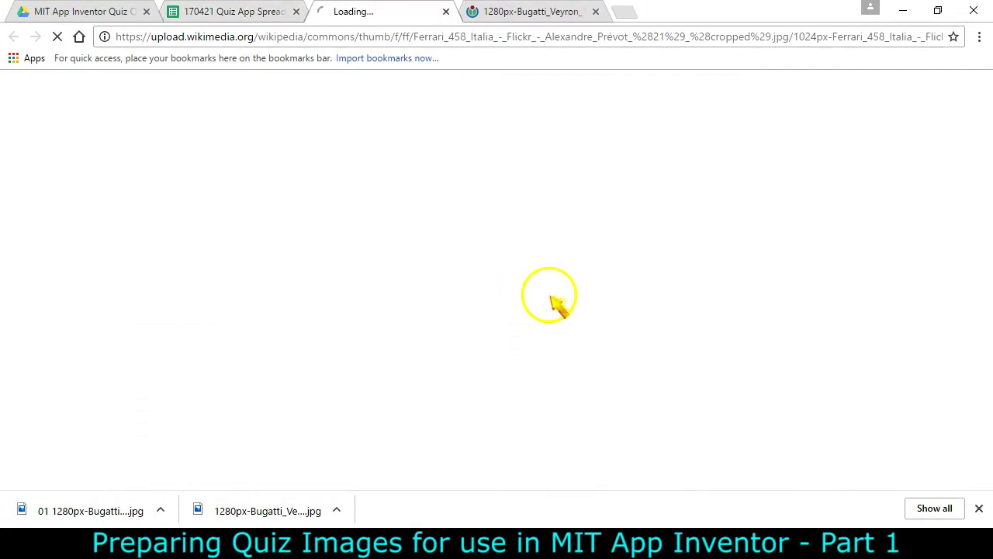
pyautogui.rightClick(410, 257)
pyautogui.click(435, 284)
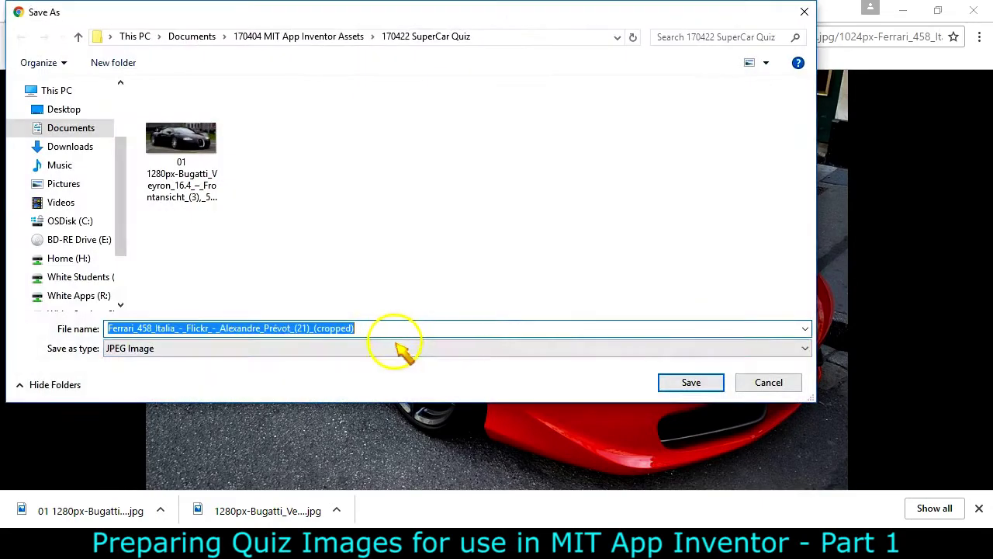
pyautogui.press('Home')
pyautogui.write('02')
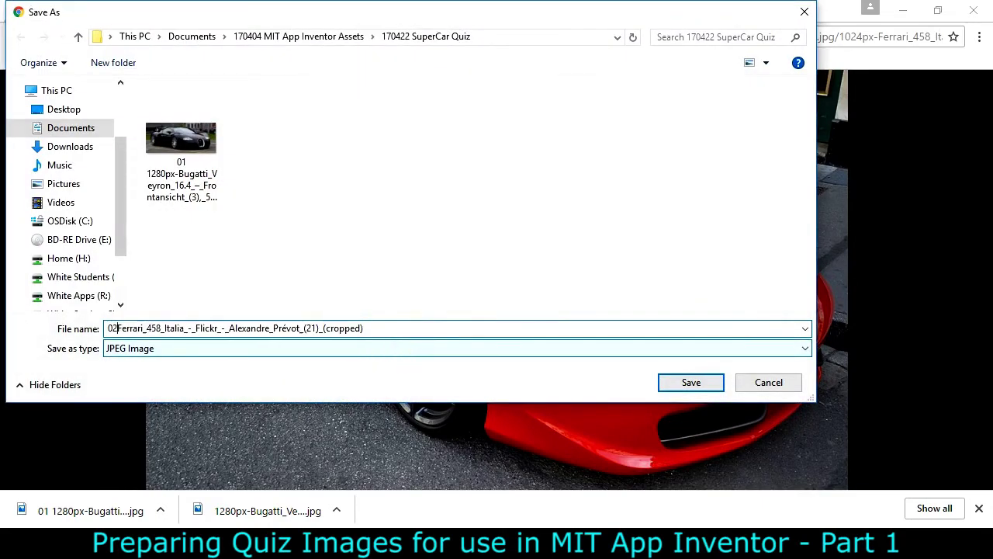
pyautogui.press('Return')
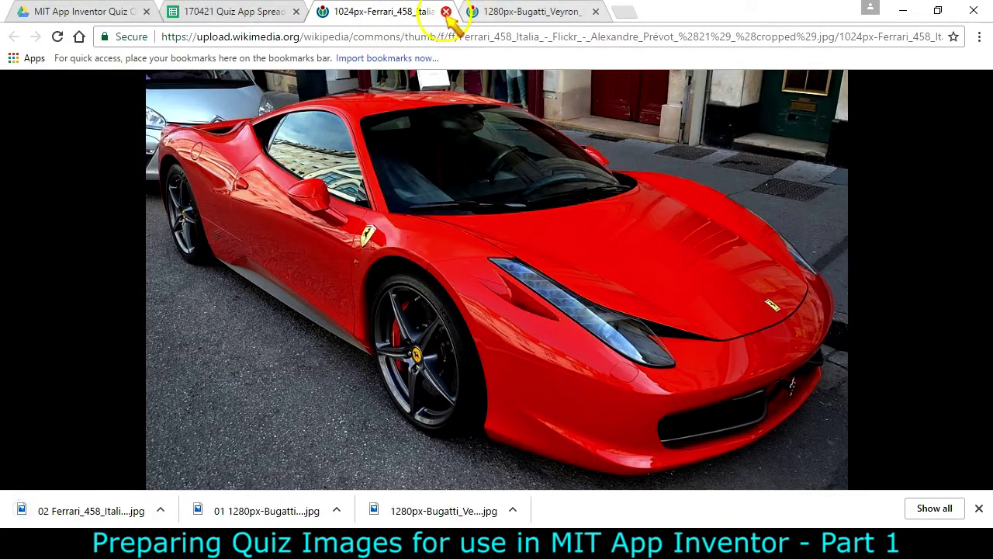
# - Open question 3's McLaren source picture from the spreadsheet and save it as "03 McLaren_P1"
pyautogui.click(232, 12)
pyautogui.click(531, 377)
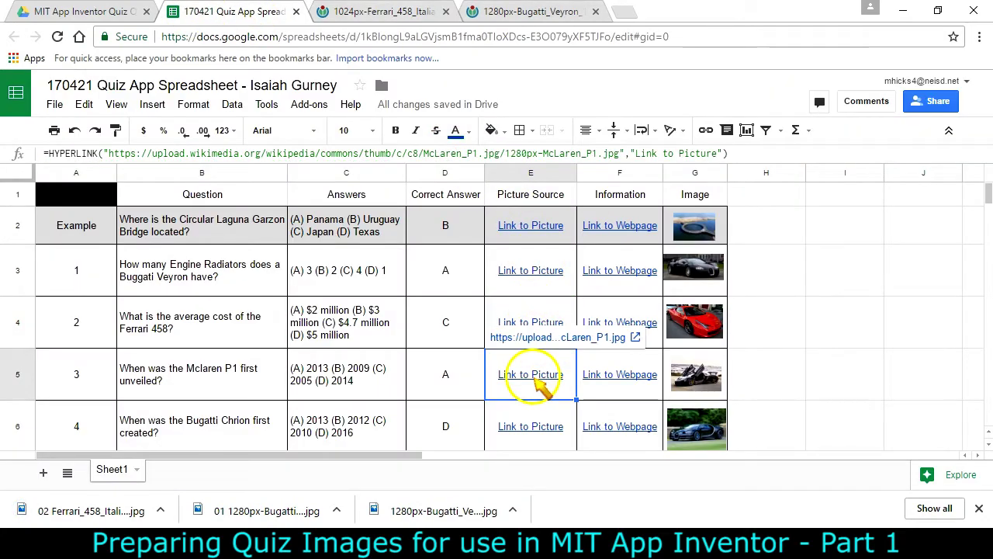
pyautogui.click(515, 337)
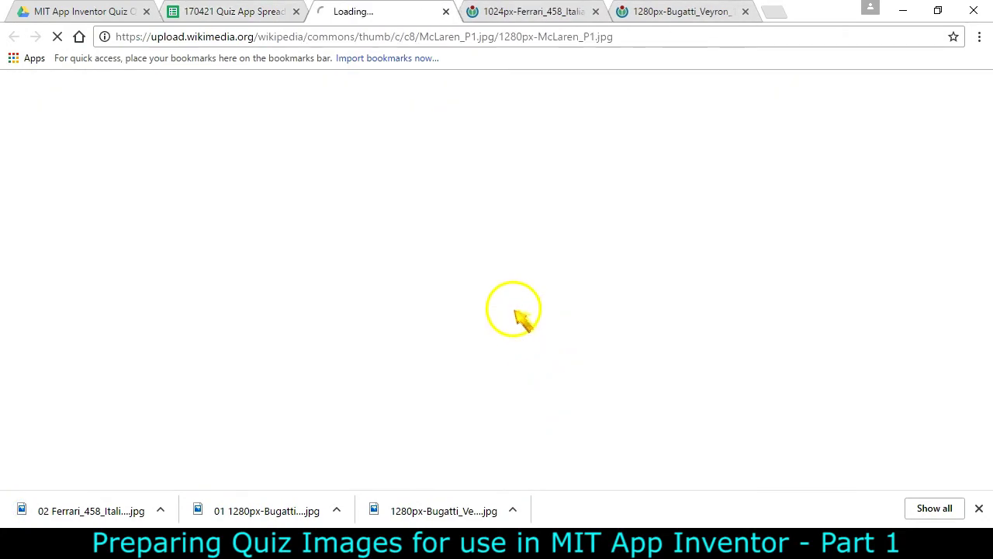
pyautogui.rightClick(468, 264)
pyautogui.click(516, 291)
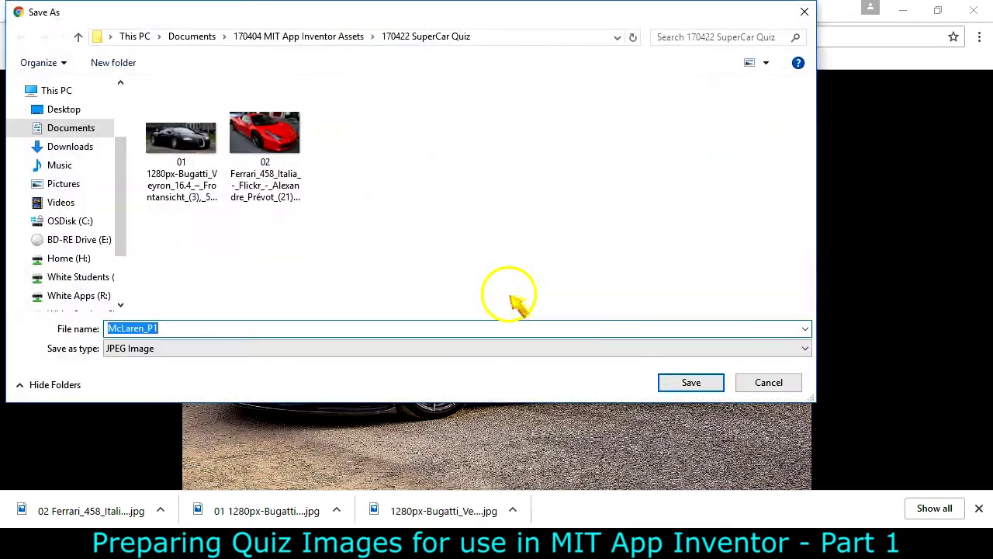
pyautogui.write('03')
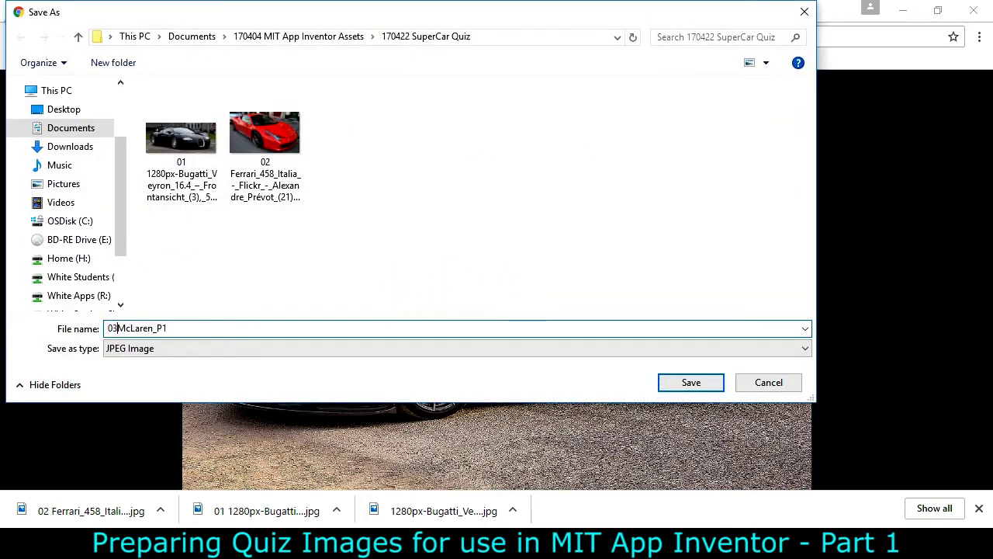
pyautogui.press('Return')
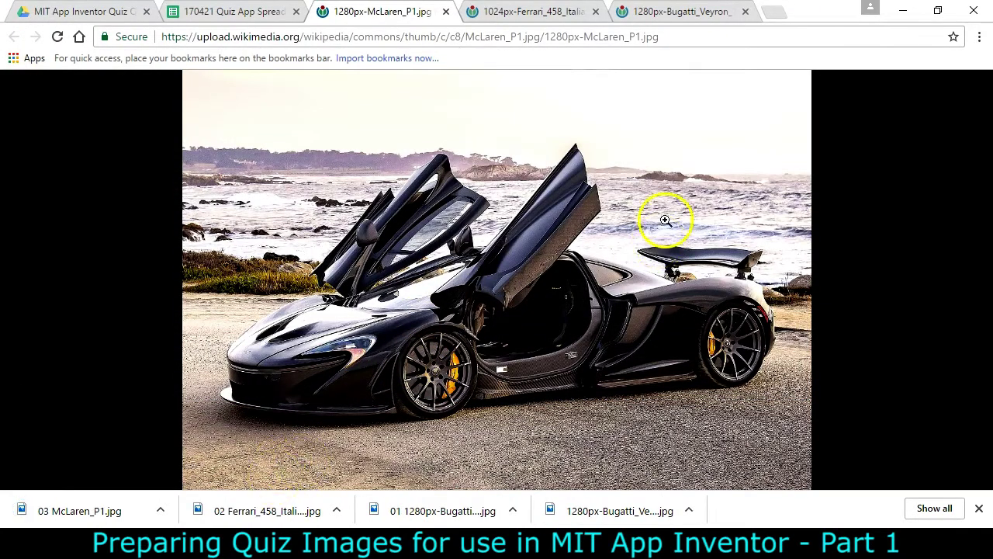
# - Open question 4's Bugatti source picture from the spreadsheet and save it with "04 " prefixed to its file name
pyautogui.click(248, 10)
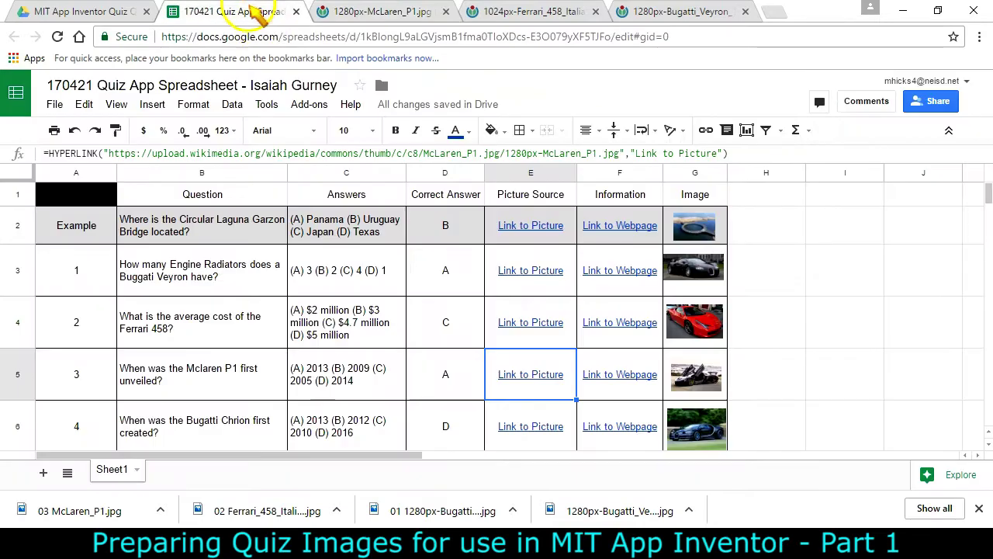
pyautogui.click(521, 428)
pyautogui.click(534, 390)
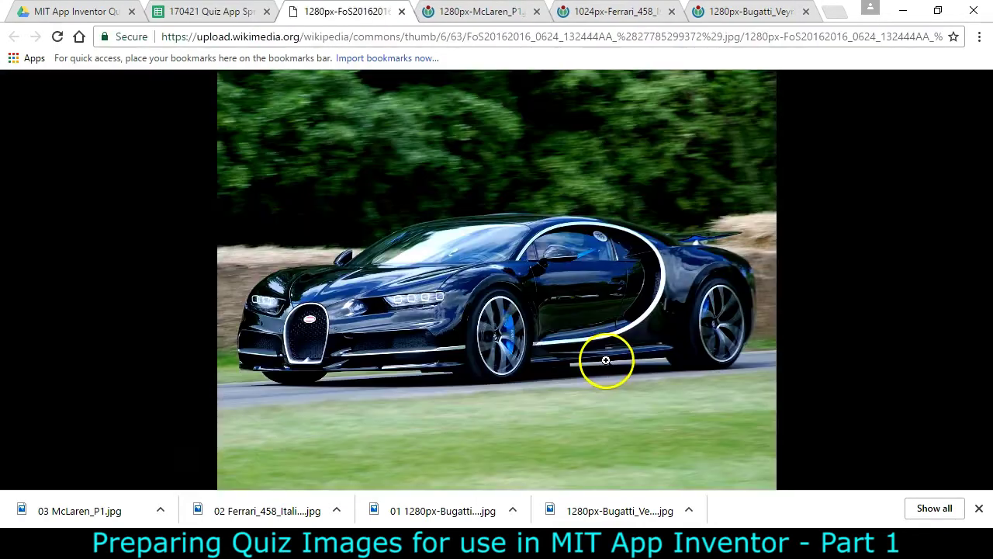
pyautogui.rightClick(519, 283)
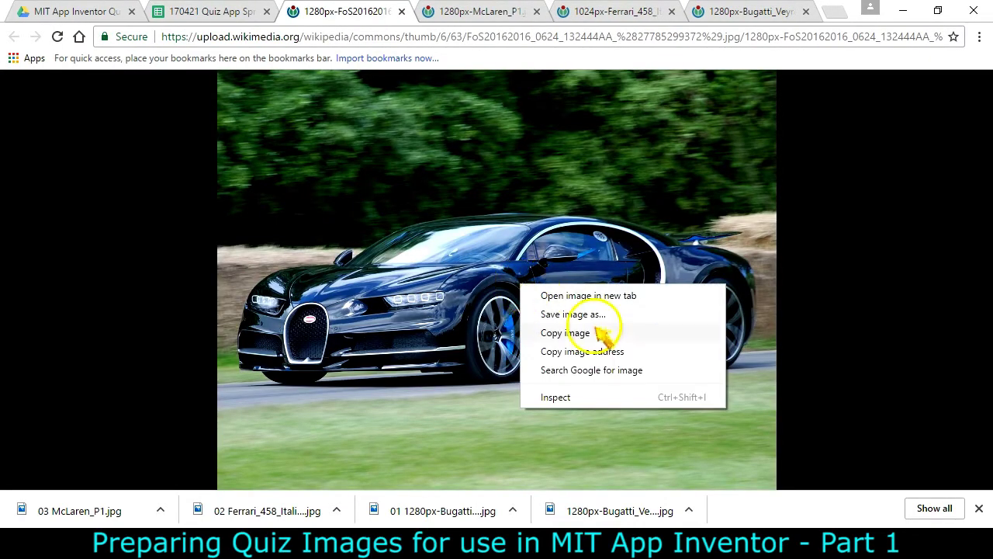
pyautogui.click(575, 314)
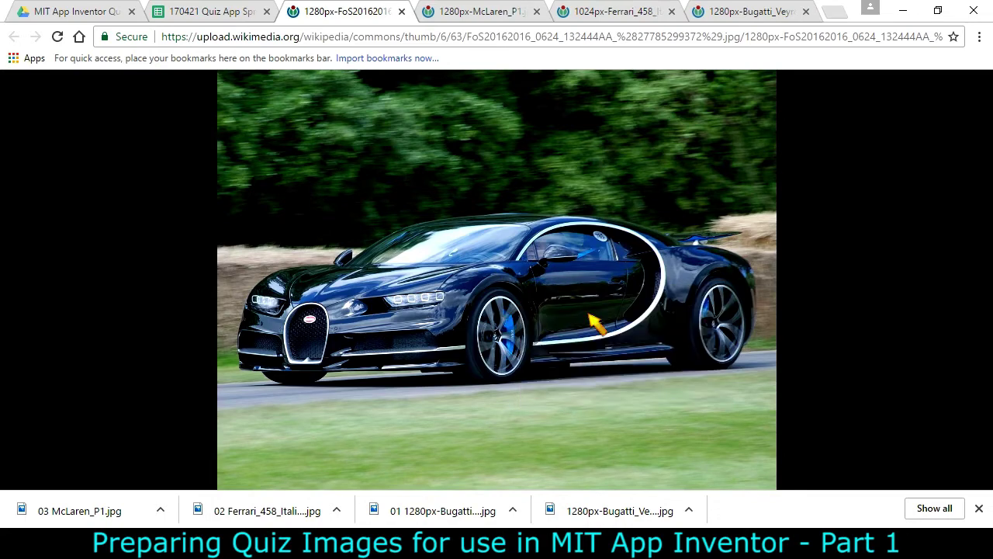
pyautogui.press('Home')
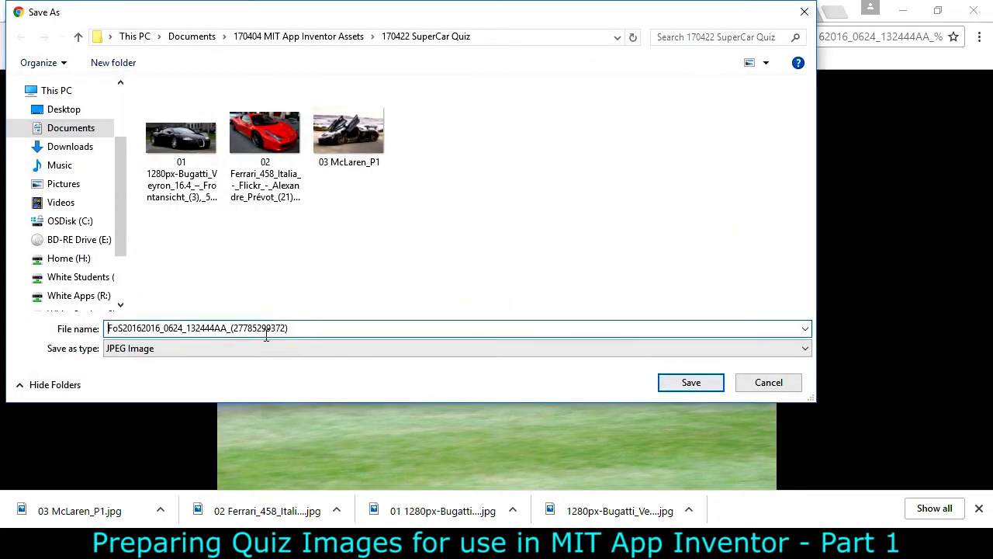
pyautogui.press('Return')
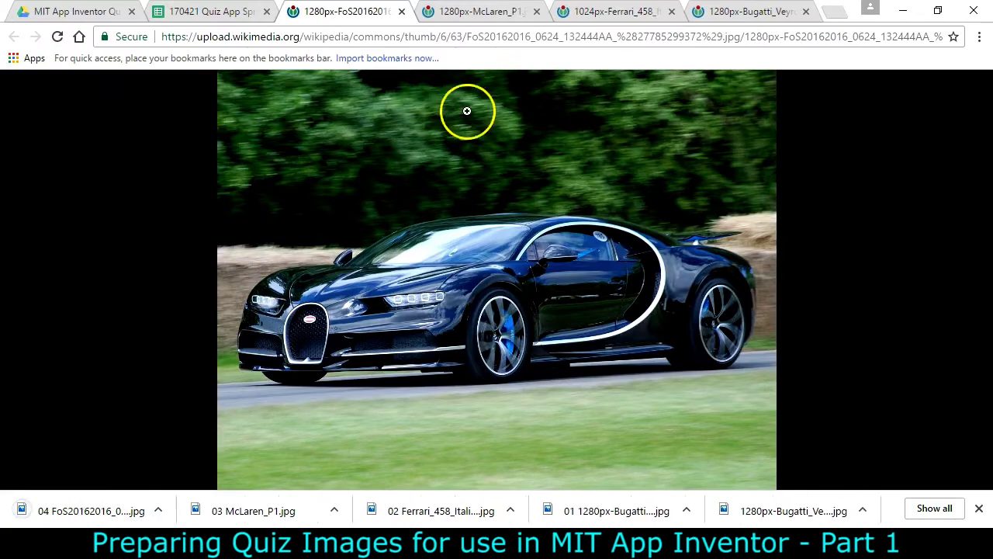
# - Open question 5's Lamborghini source picture from the spreadsheet and save it as "05 1920px-LamborghiniDiabloSV"
pyautogui.click(231, 17)
pyautogui.scroll(-1, 536, 388)
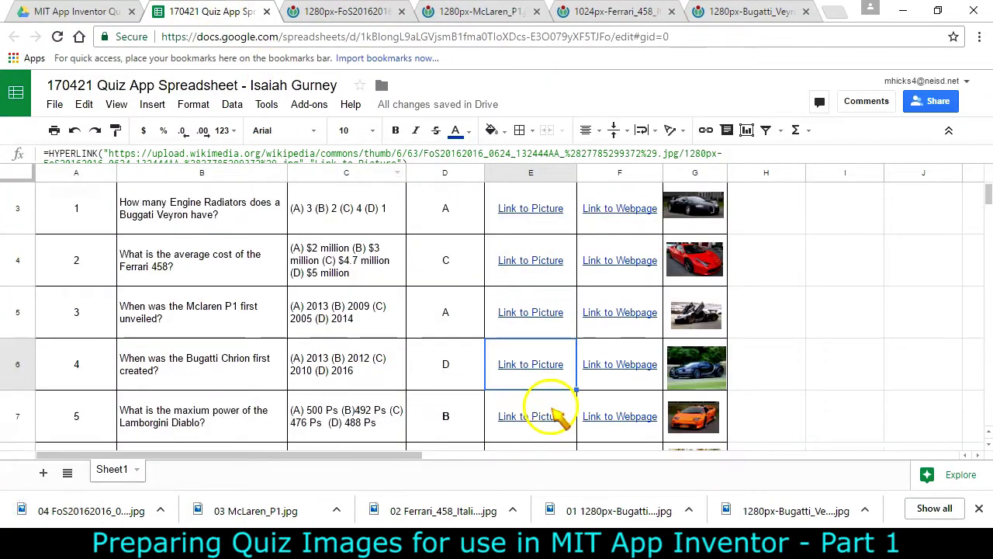
pyautogui.click(559, 380)
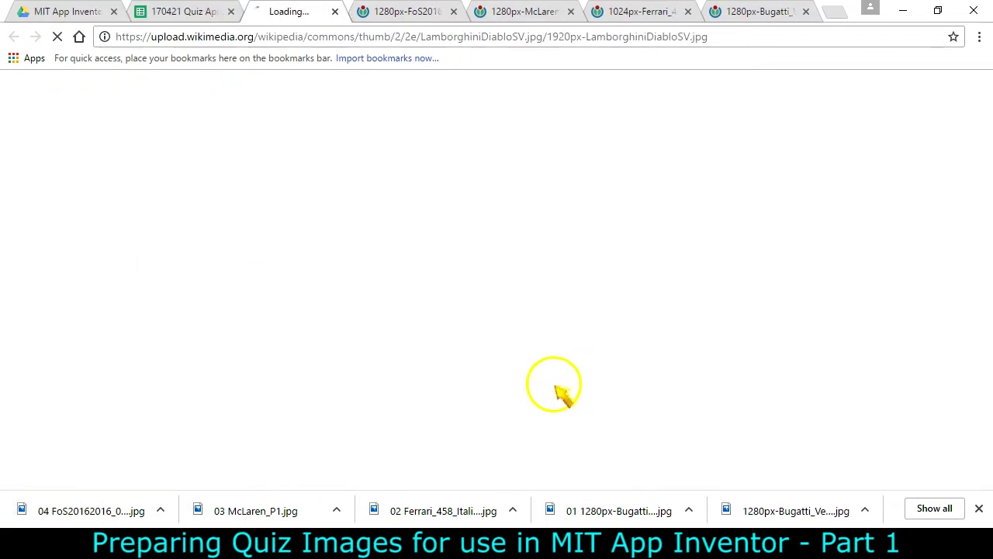
pyautogui.rightClick(475, 256)
pyautogui.click(526, 283)
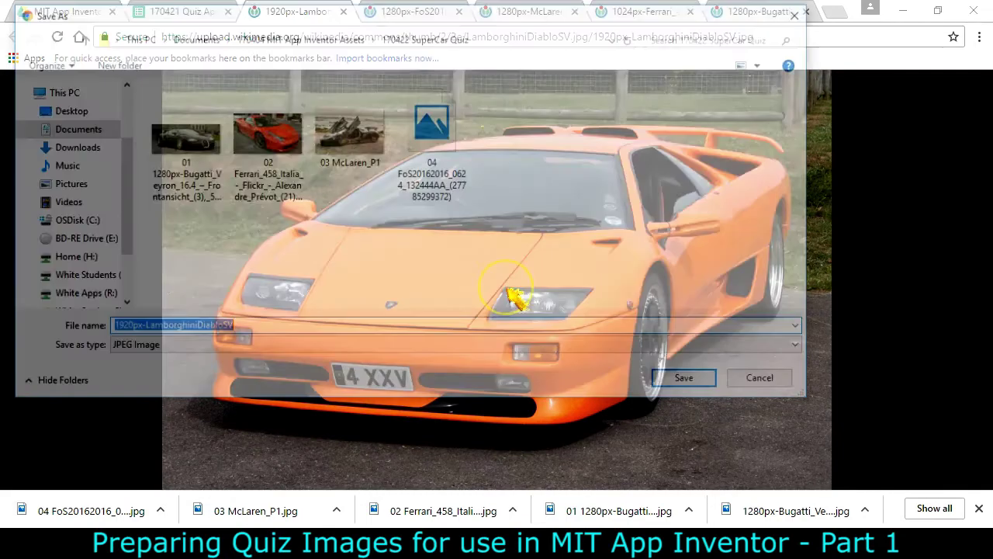
pyautogui.press('Home')
pyautogui.write('0')
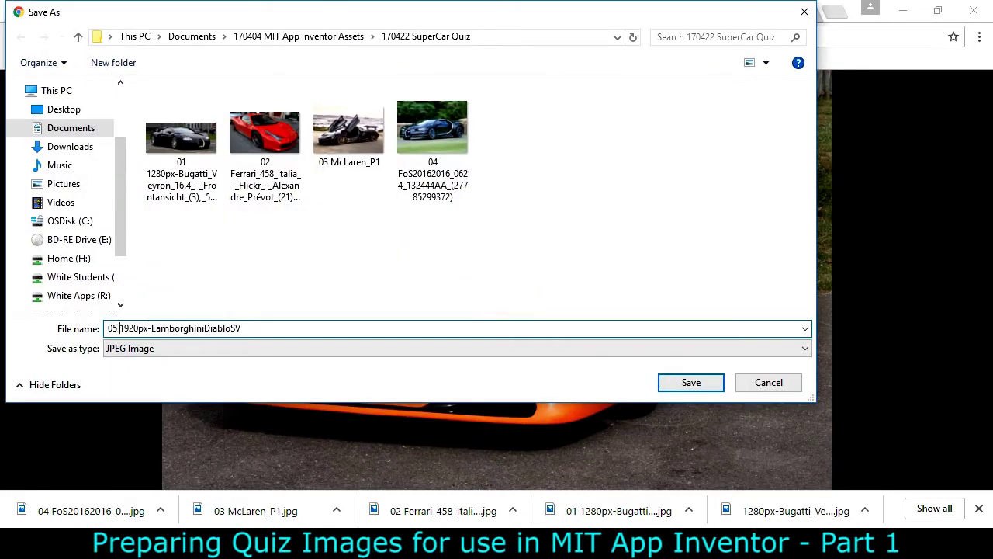
pyautogui.press('Return')
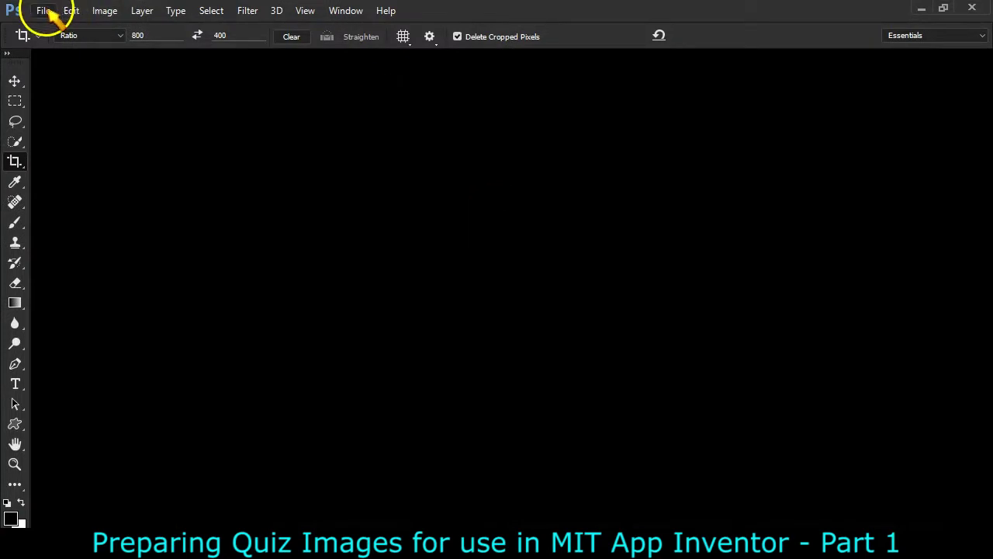
# - In Photoshop, open the 01 Bugatti Veyron image from Documents, 170404 MIT App Inventor Assets, 170422 SuperCar Quiz
pyautogui.click(44, 11)
pyautogui.click(50, 44)
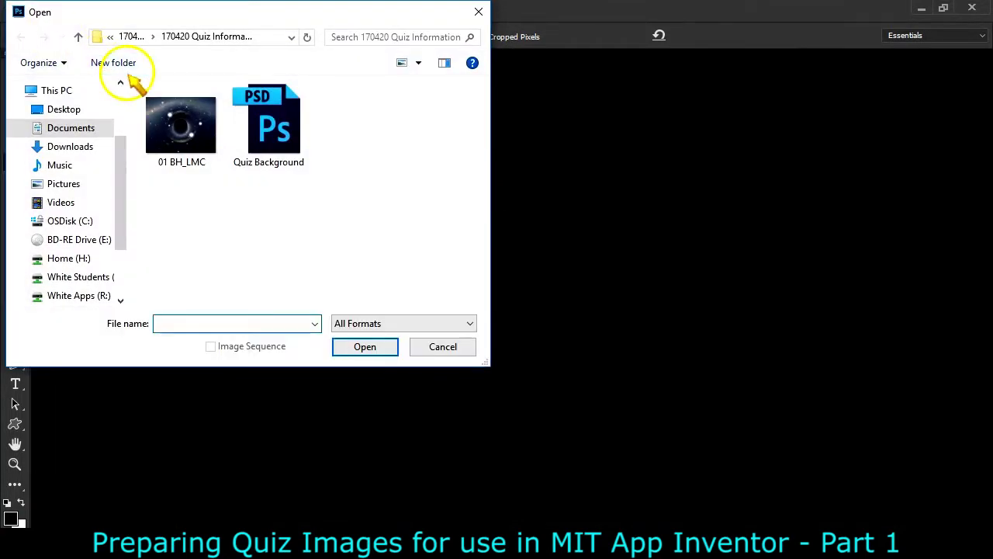
pyautogui.click(71, 128)
pyautogui.doubleClick(212, 206)
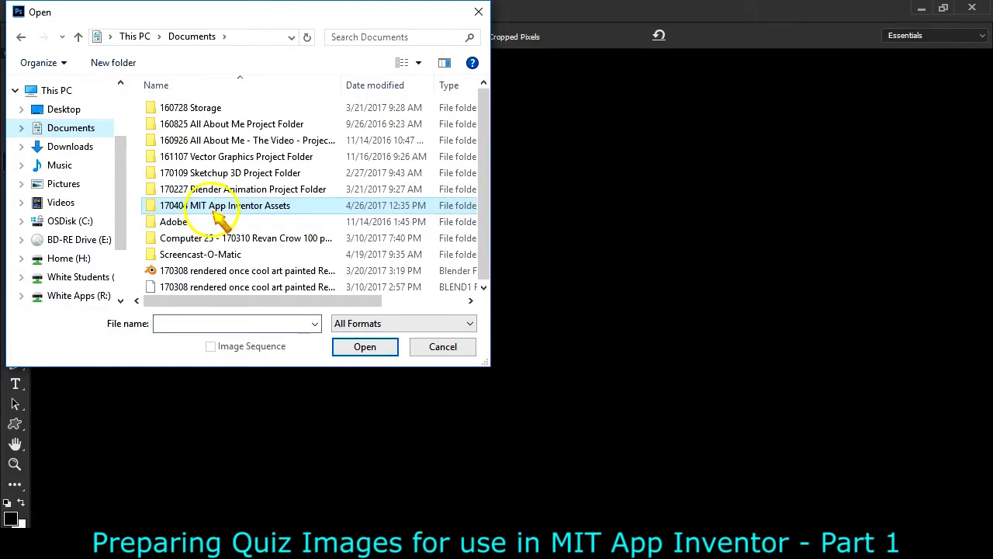
pyautogui.doubleClick(215, 145)
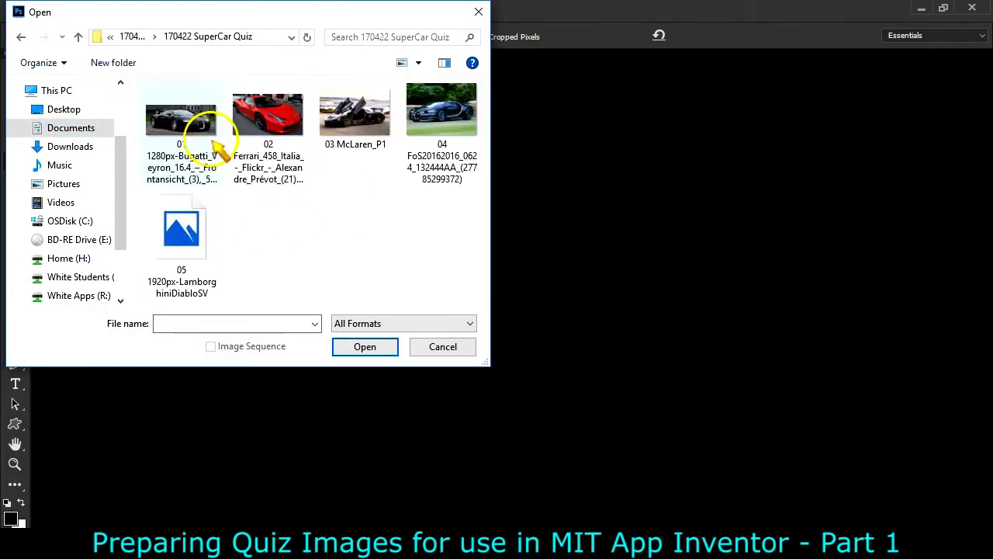
pyautogui.click(190, 124)
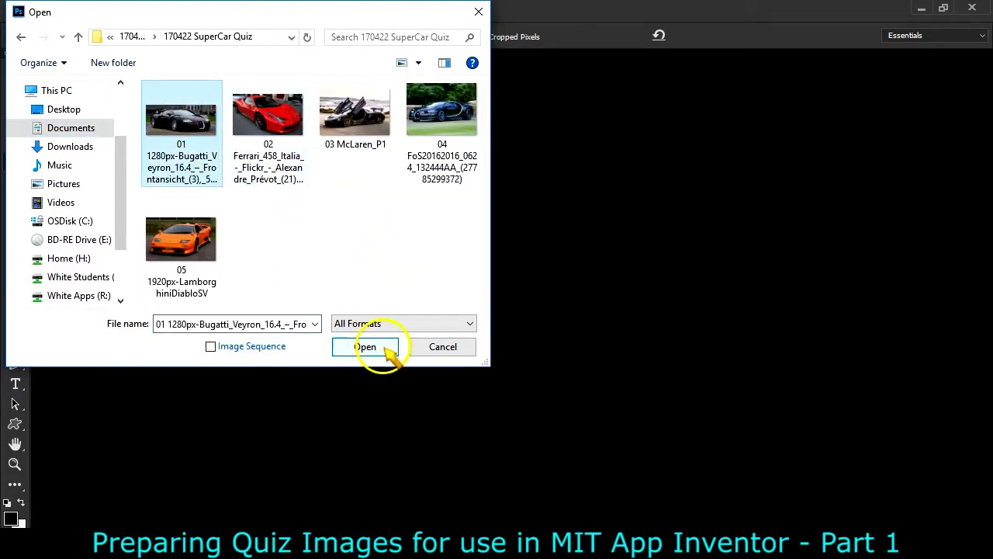
pyautogui.click(372, 350)
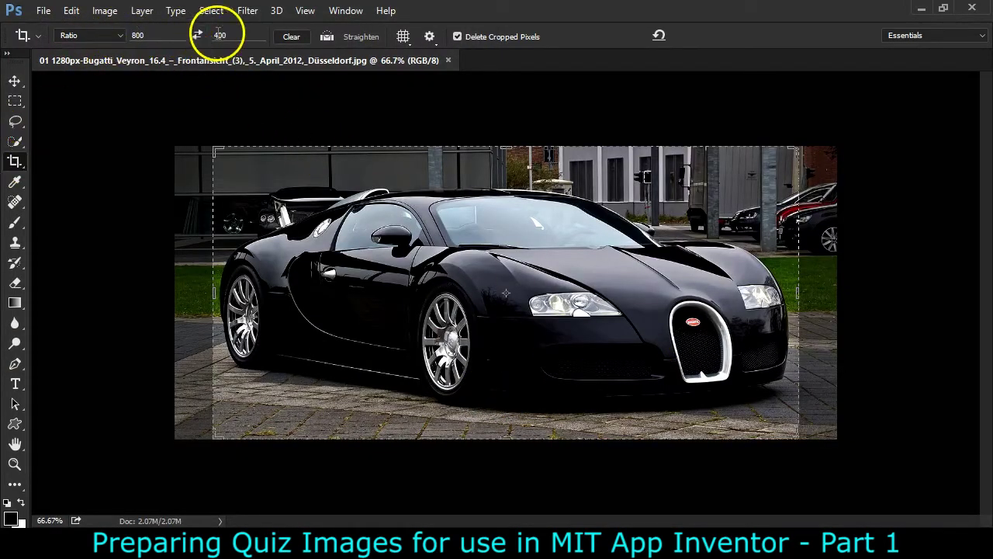
# - Clear the Crop tool's width and height ratio values
pyautogui.click(291, 37)
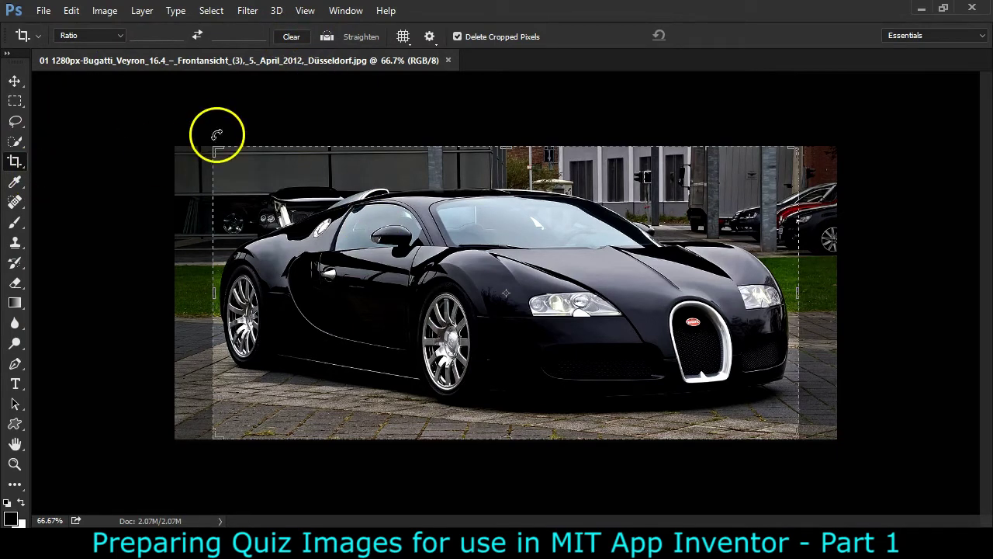
pyautogui.click(159, 191)
pyautogui.moveTo(213, 150); pyautogui.dragTo(124, 89)
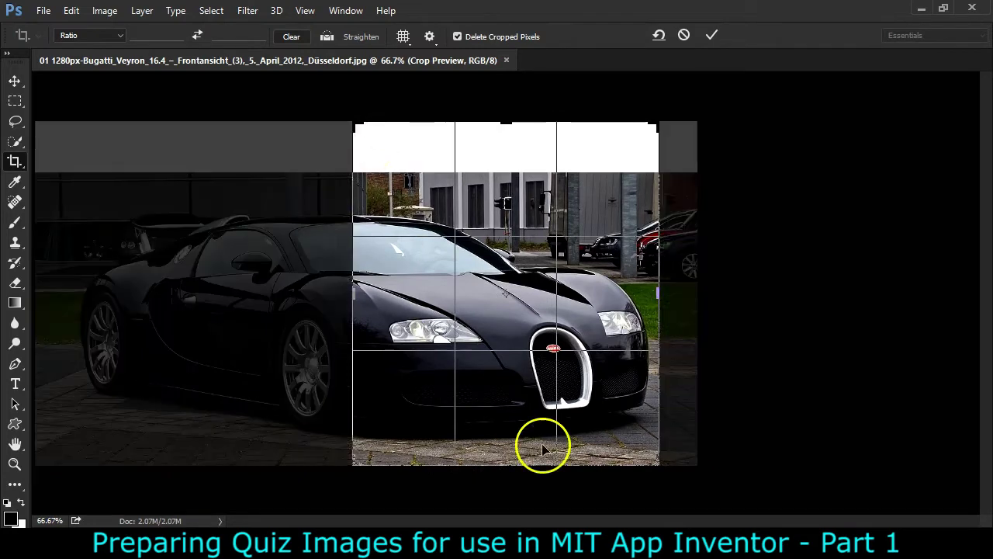
pyautogui.click(684, 35)
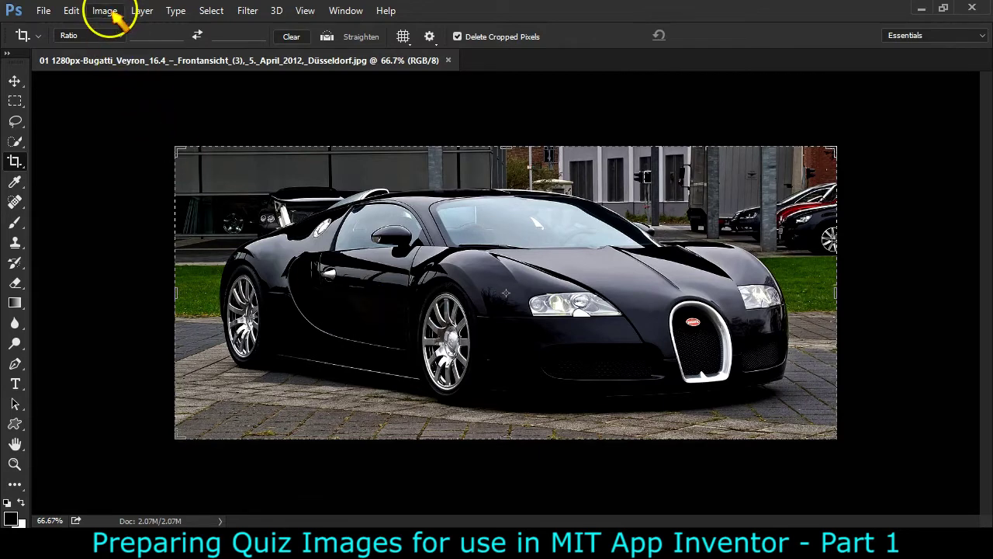
# - Resize the Bugatti Veyron image to a height of 400 pixels, keeping its proportions
pyautogui.click(106, 10)
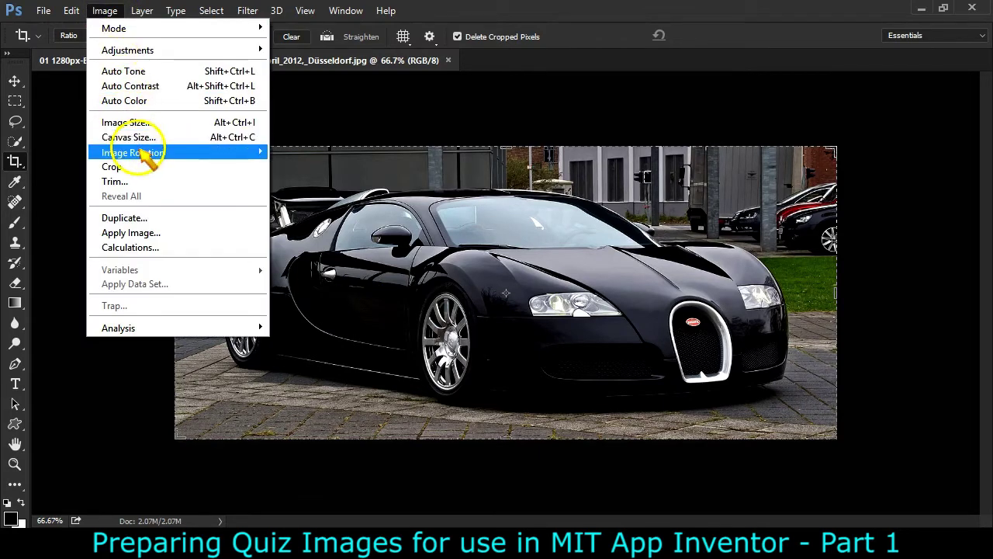
pyautogui.click(139, 126)
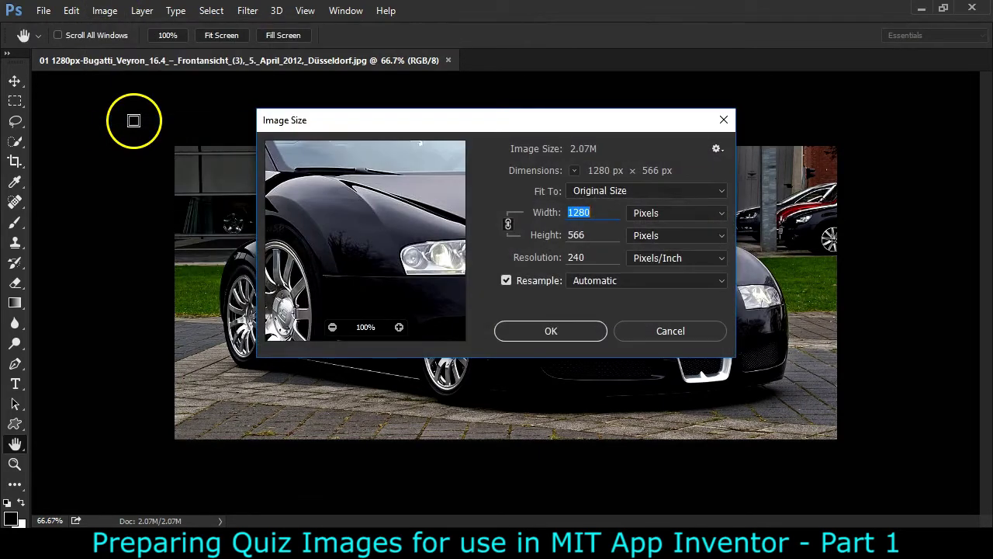
pyautogui.doubleClick(581, 237)
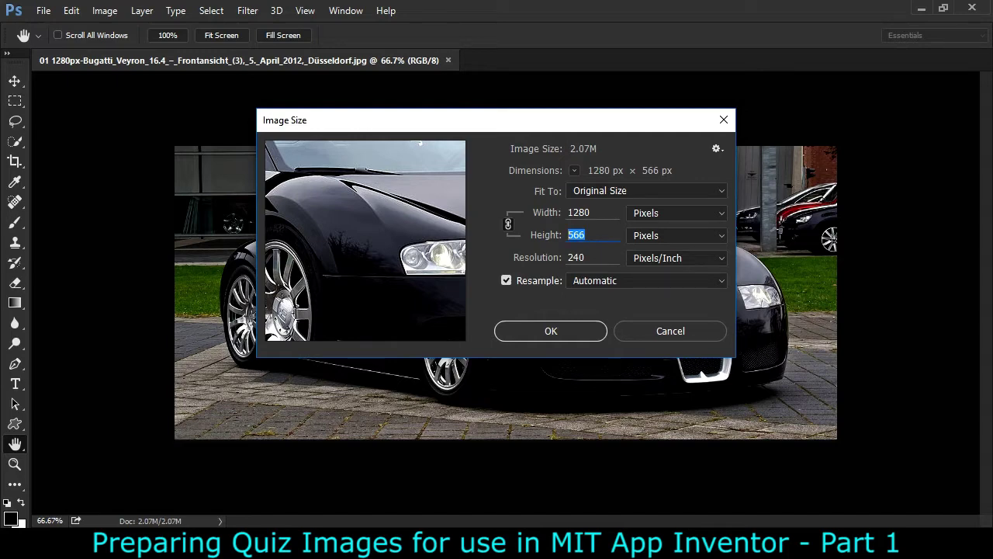
pyautogui.write('400')
pyautogui.click(576, 332)
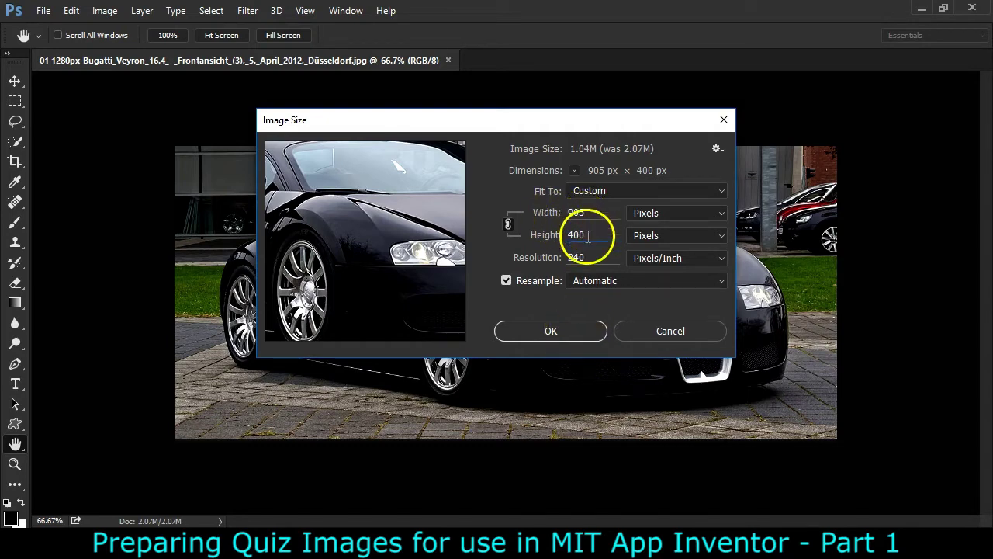
pyautogui.click(575, 332)
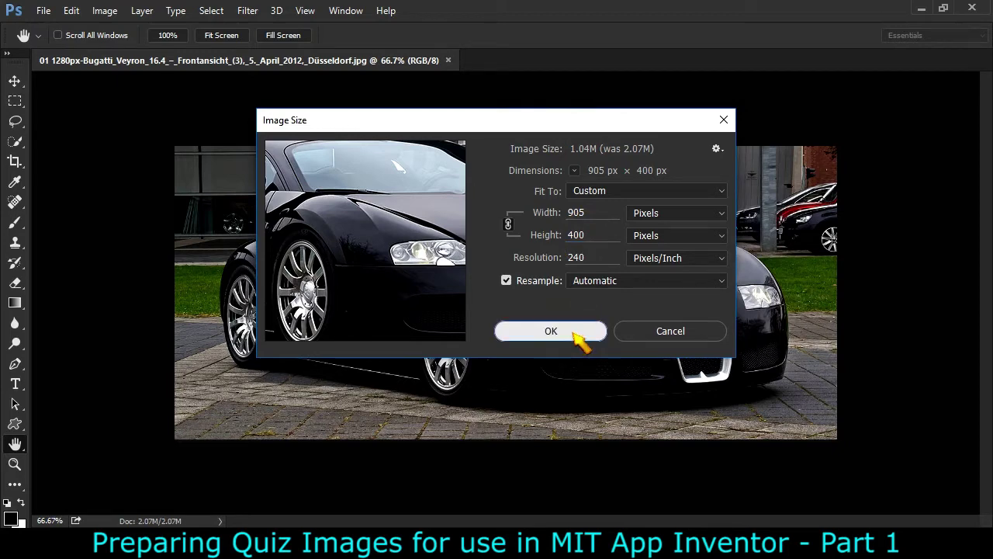
# - Crop the Bugatti image to an 800 by 400 ratio, keeping the whole car in the frame
pyautogui.press('c')
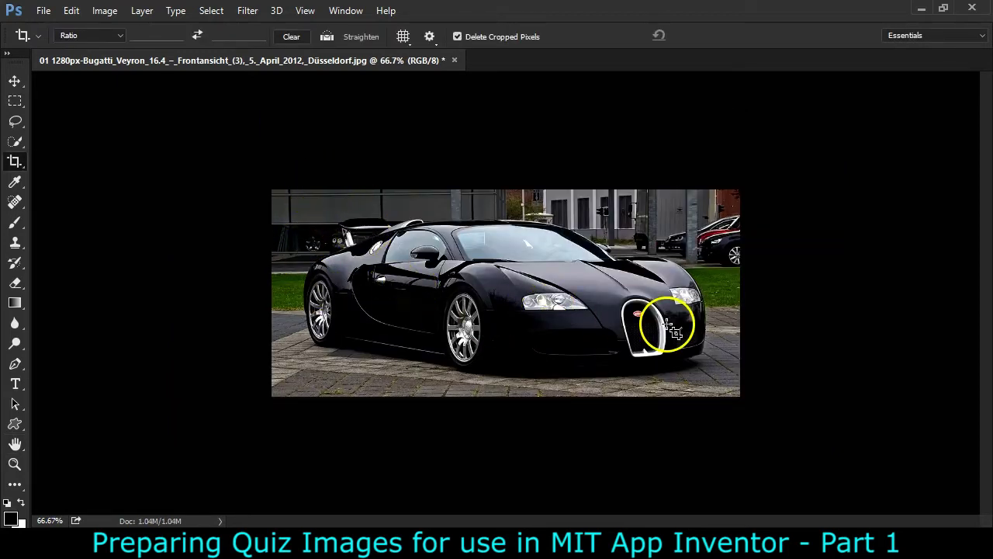
pyautogui.click(150, 35)
pyautogui.write('400')
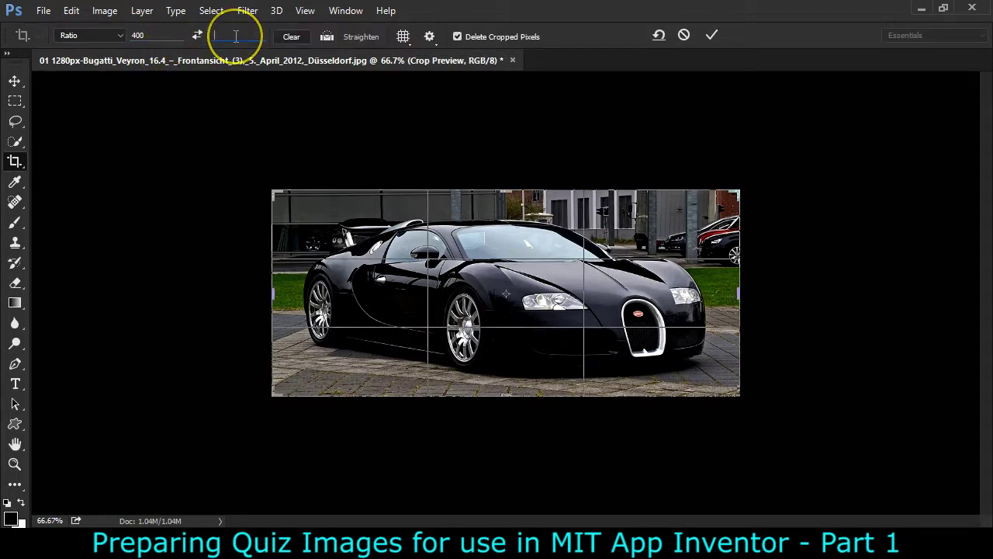
pyautogui.write('88')
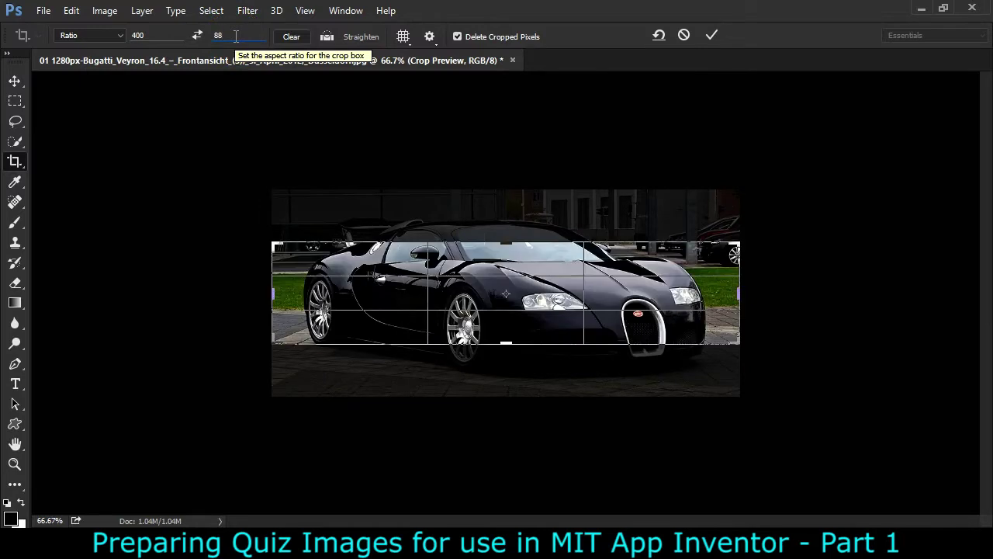
pyautogui.press('BackSpace')
pyautogui.write('00')
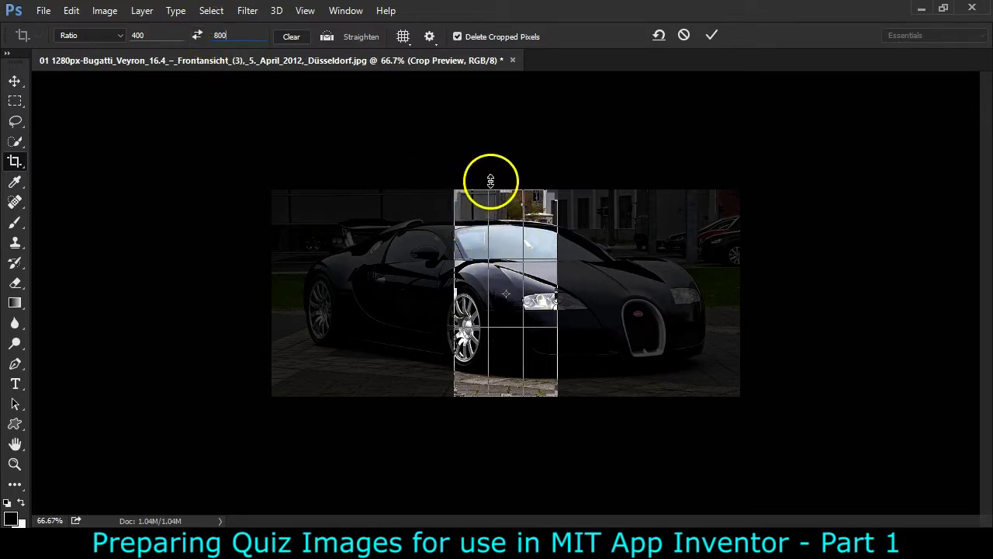
pyautogui.click(198, 37)
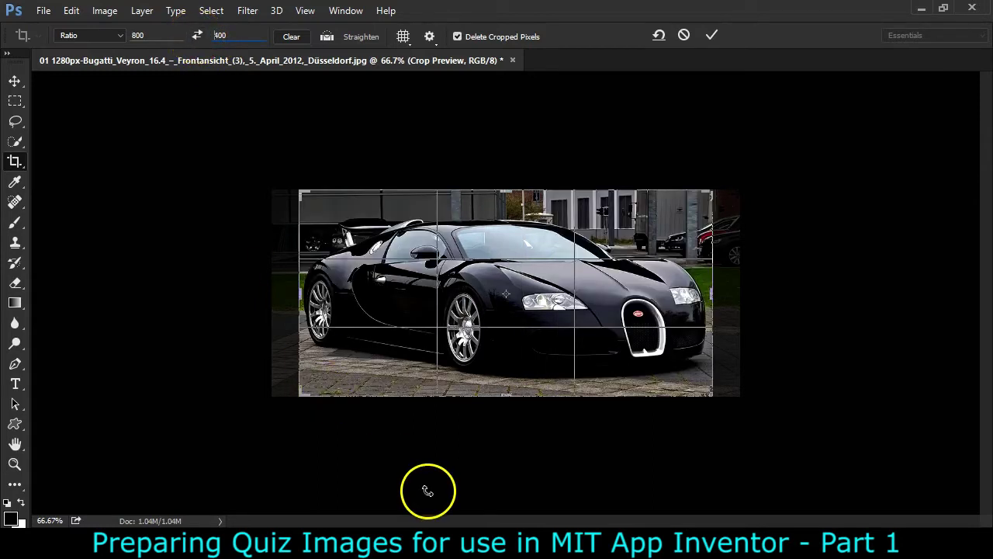
pyautogui.moveTo(497, 378); pyautogui.dragTo(501, 382)
pyautogui.press('Return')
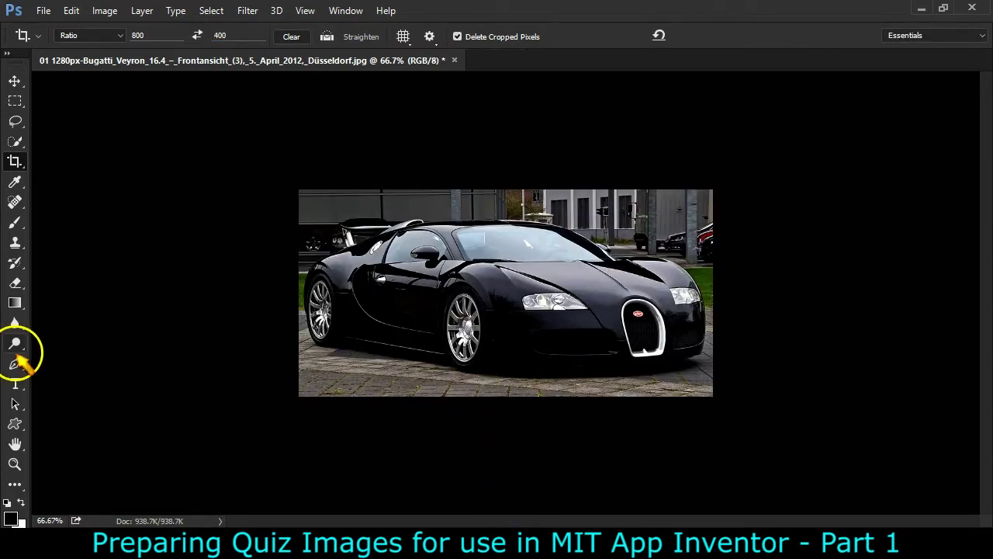
# - Apply a Levels adjustment to the Bugatti image with input black point 8 and white point 232, comparing it with the preview off
pyautogui.click(100, 15)
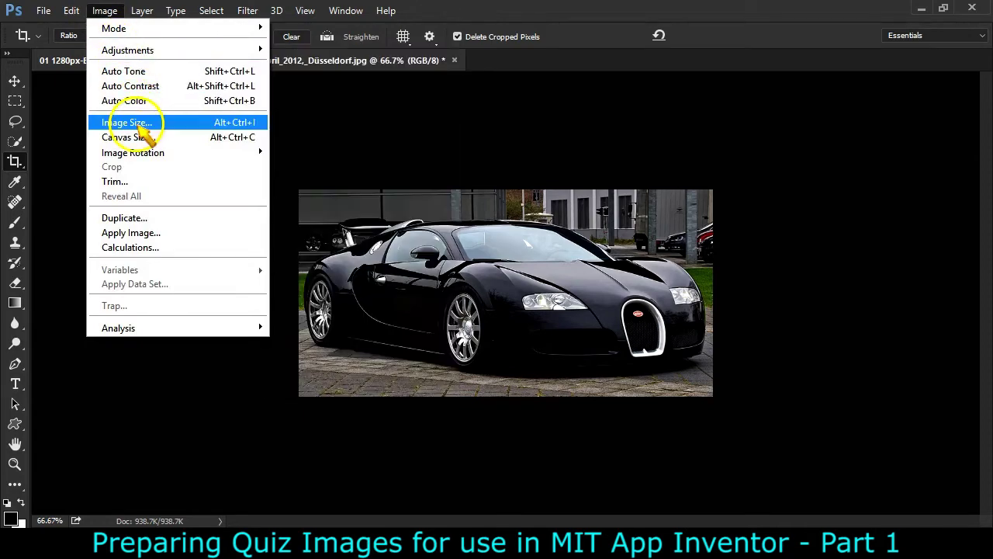
pyautogui.moveTo(124, 50)
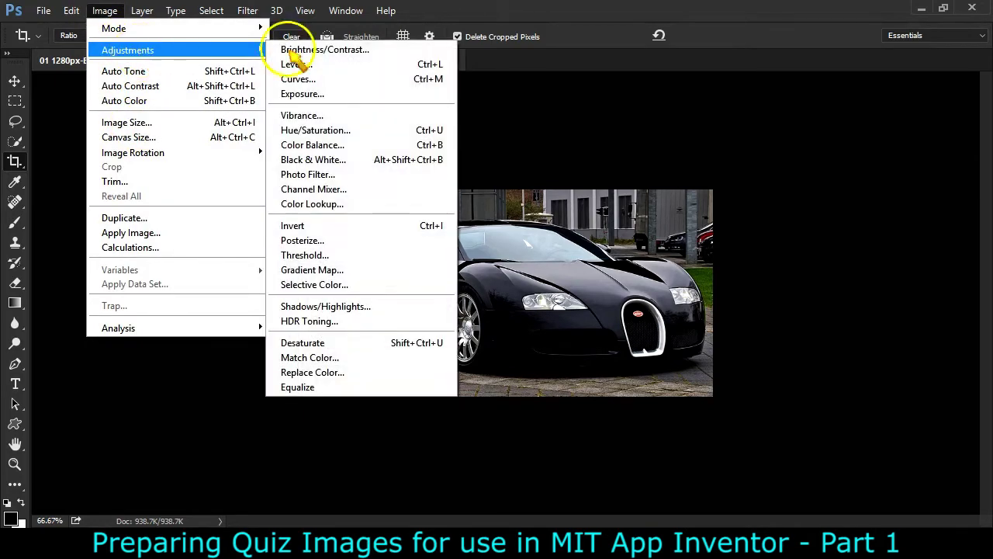
pyautogui.click(330, 64)
pyautogui.moveTo(537, 86); pyautogui.dragTo(922, 147)
pyautogui.moveTo(942, 324); pyautogui.dragTo(922, 315)
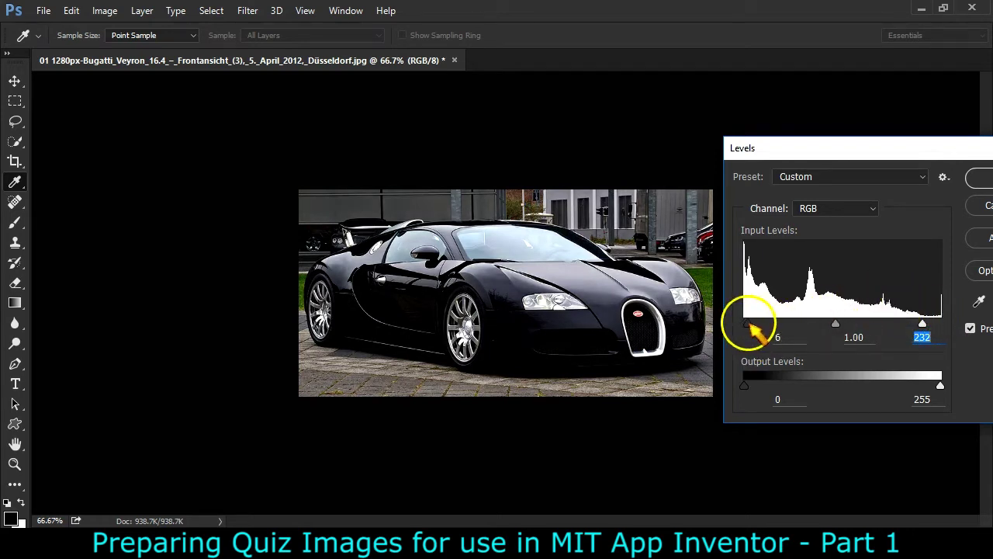
pyautogui.moveTo(751, 327); pyautogui.dragTo(752, 326)
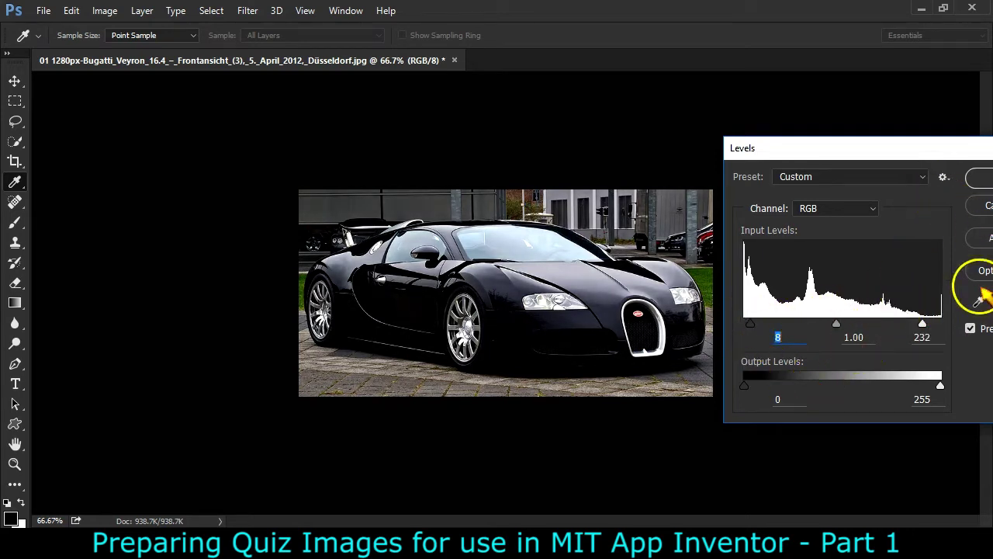
pyautogui.click(970, 330)
pyautogui.click(970, 330)
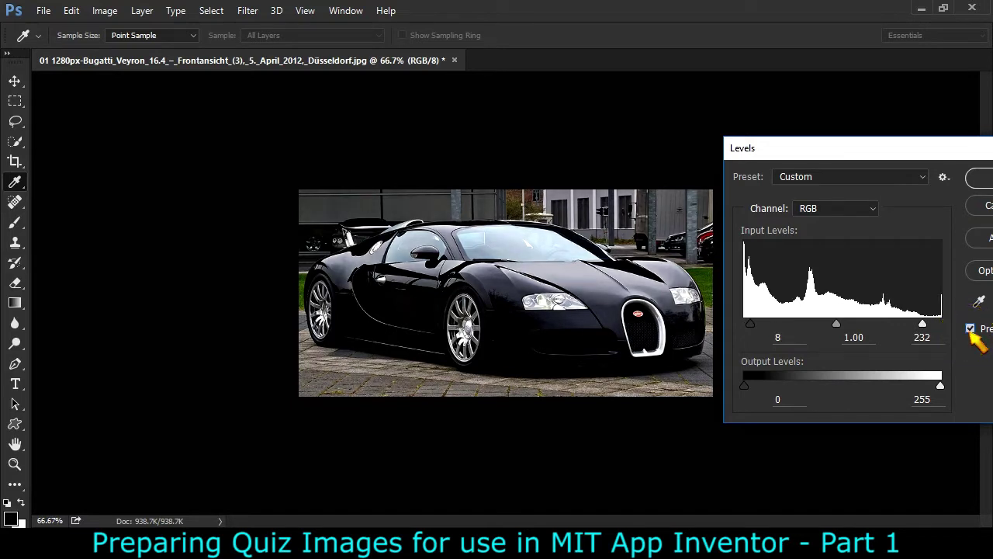
pyautogui.click(980, 178)
pyautogui.press('c')
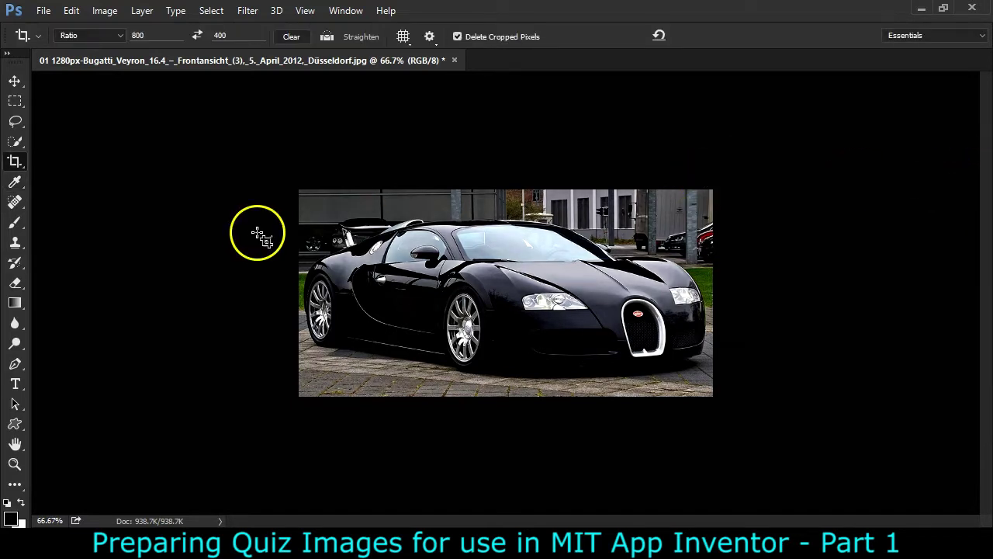
# - Save the Bugatti image as a JPEG copy named 01 in the 170422 SuperCar Quiz folder, with quality 5 (Medium)
pyautogui.click(44, 11)
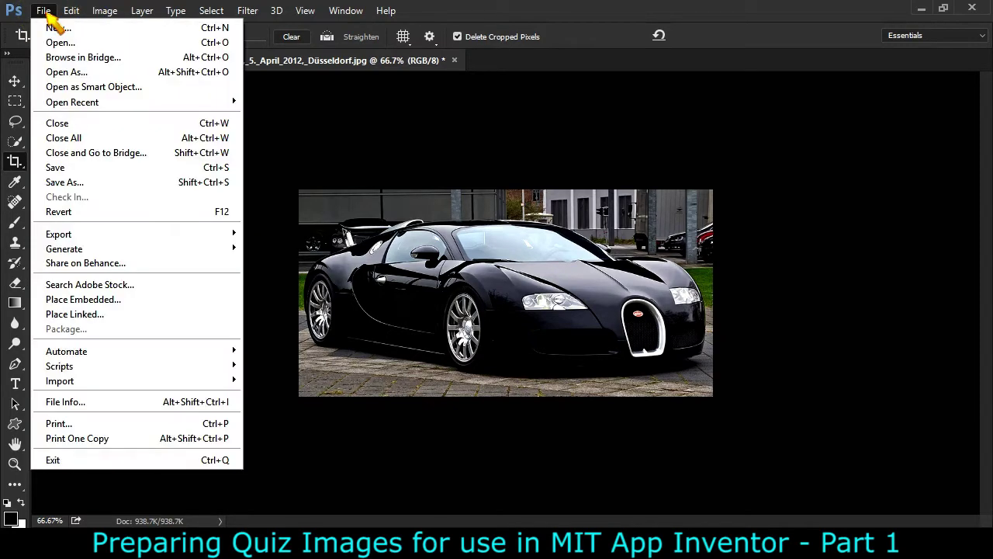
pyautogui.click(94, 188)
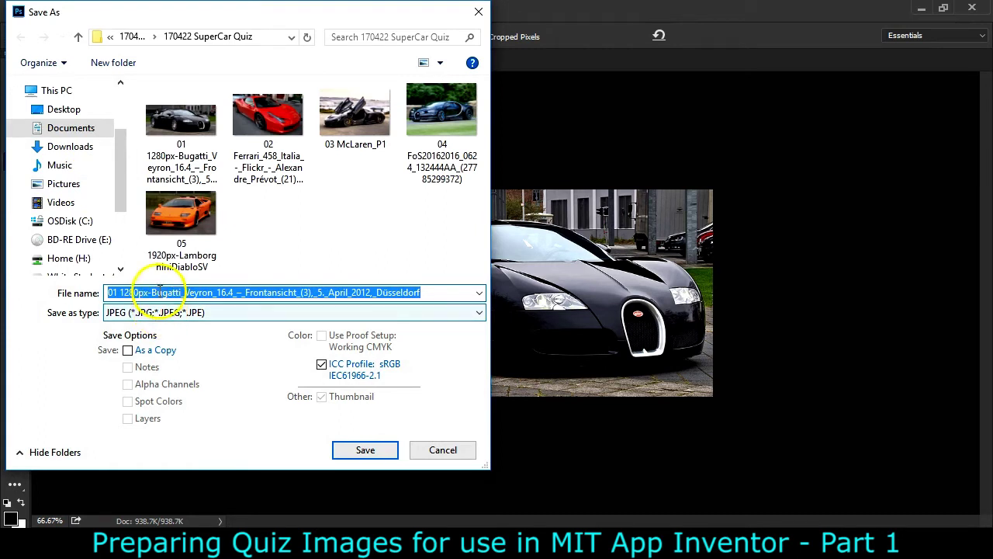
pyautogui.write('01')
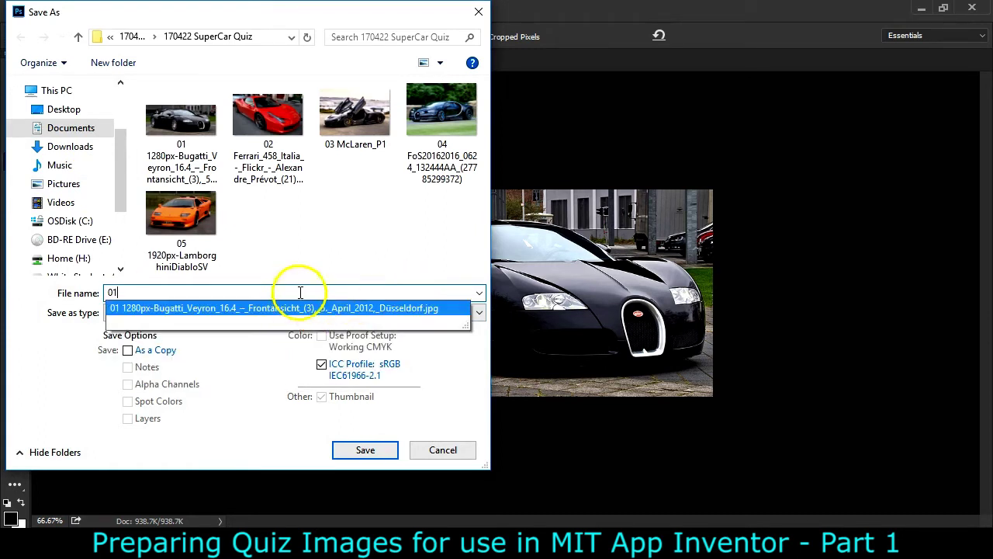
pyautogui.click(365, 451)
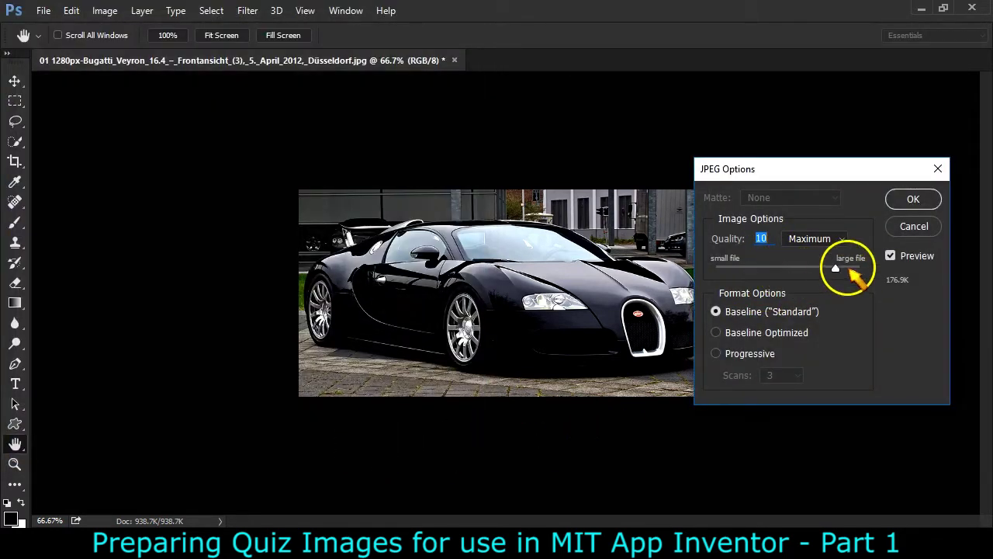
pyautogui.moveTo(834, 267); pyautogui.dragTo(803, 270)
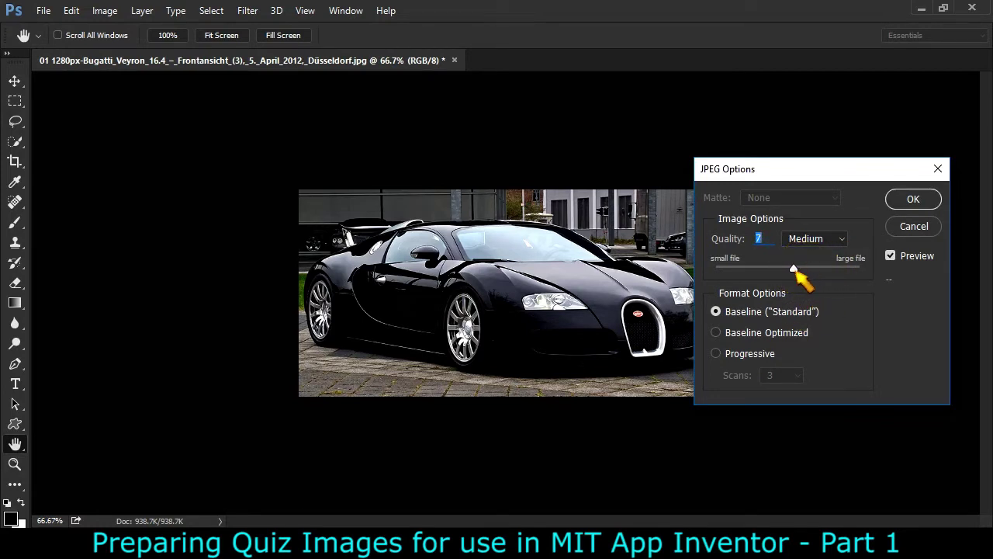
pyautogui.moveTo(793, 268); pyautogui.dragTo(773, 268)
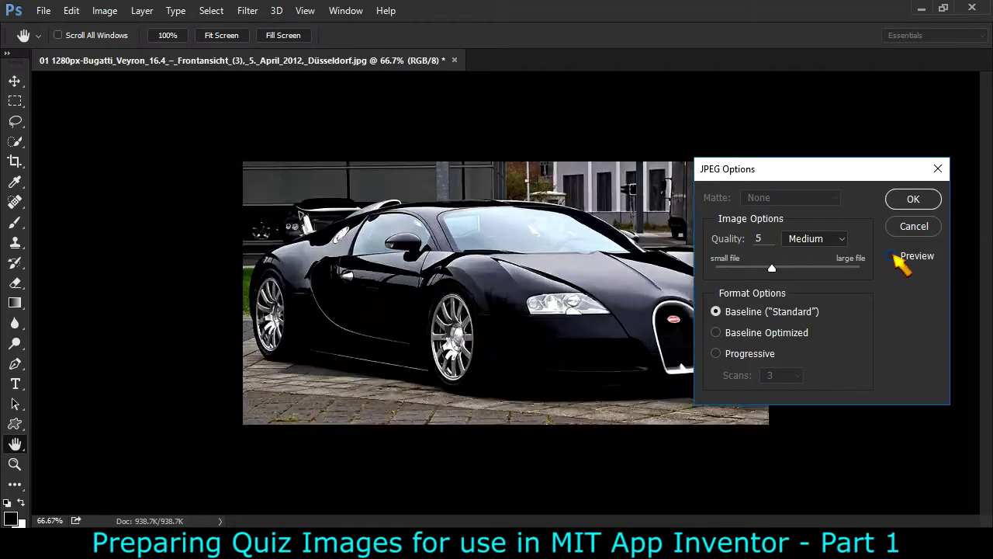
pyautogui.hotkey('ctrl', '1')
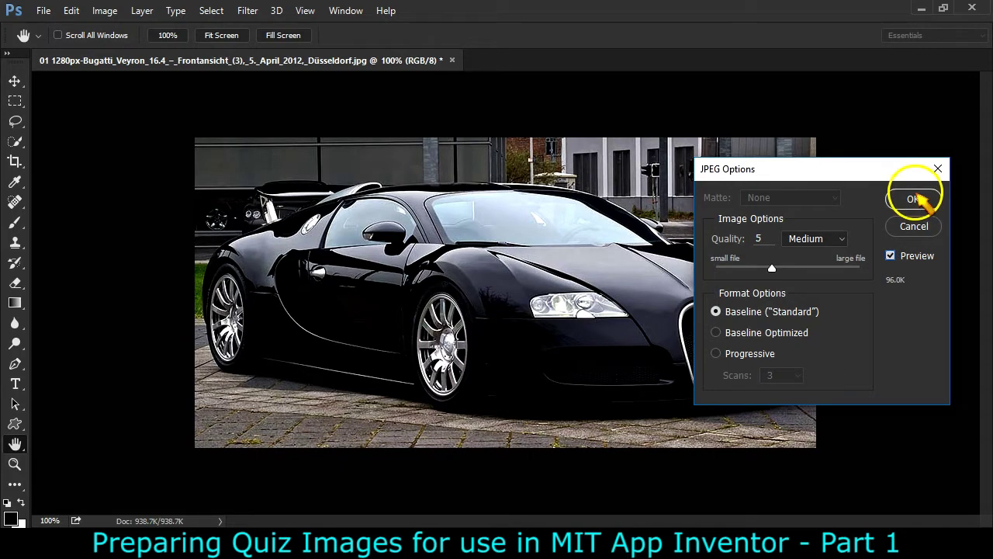
pyautogui.click(912, 200)
pyautogui.press('c')
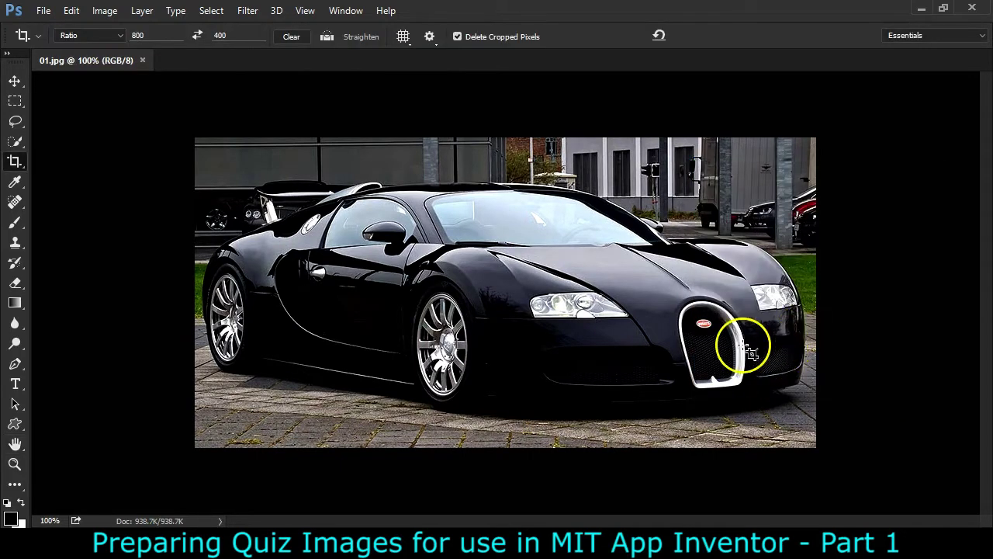
# - Close 01.jpg and, in File Explorer, open Documents, 170404 MIT App Inventor Assets, 170422 SuperCar Quiz
pyautogui.click(143, 60)
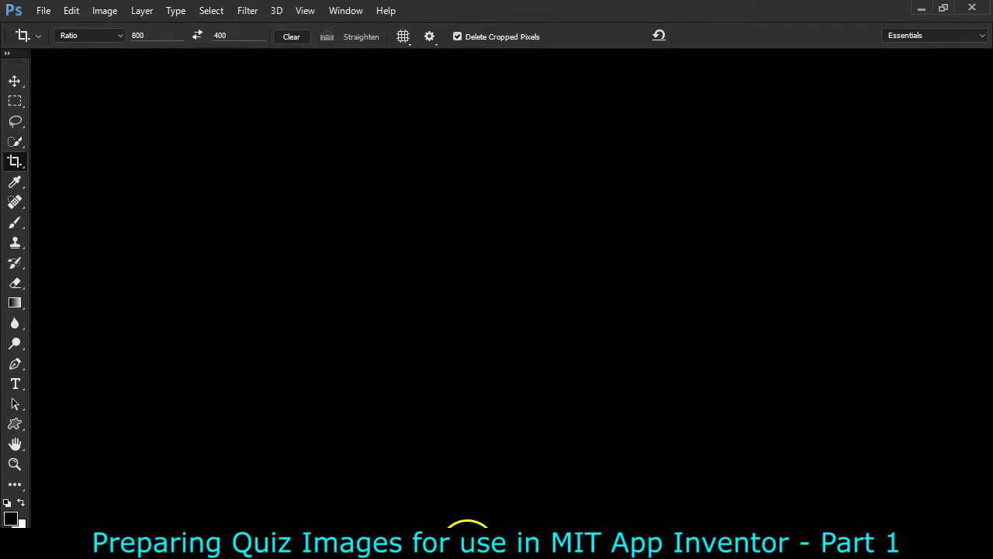
pyautogui.click(513, 539)
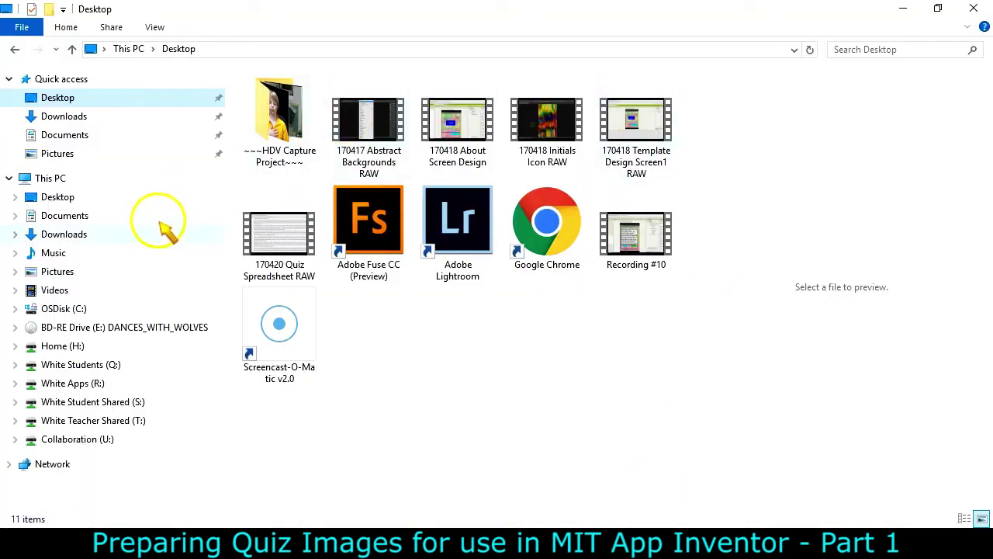
pyautogui.click(66, 137)
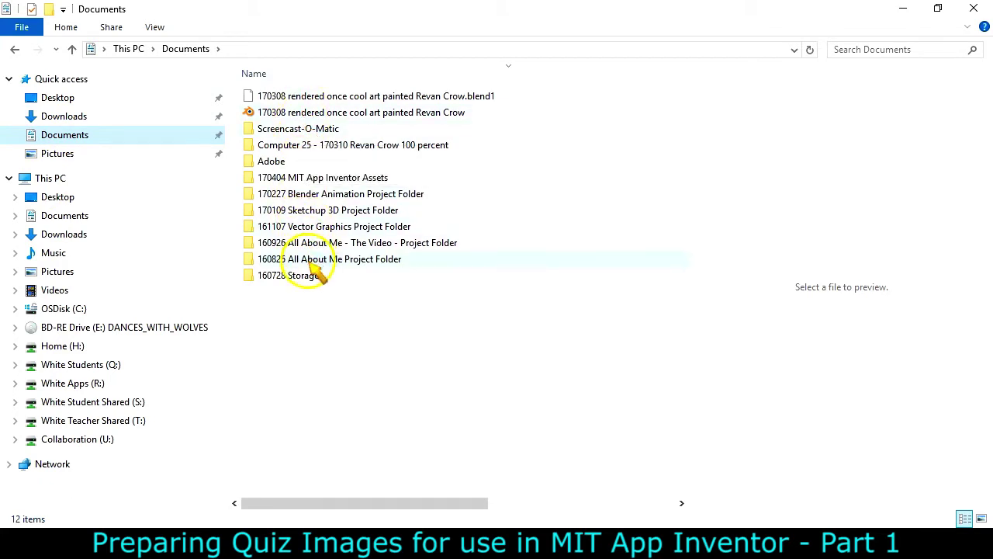
pyautogui.doubleClick(299, 178)
pyautogui.click(312, 132)
pyautogui.doubleClick(314, 137)
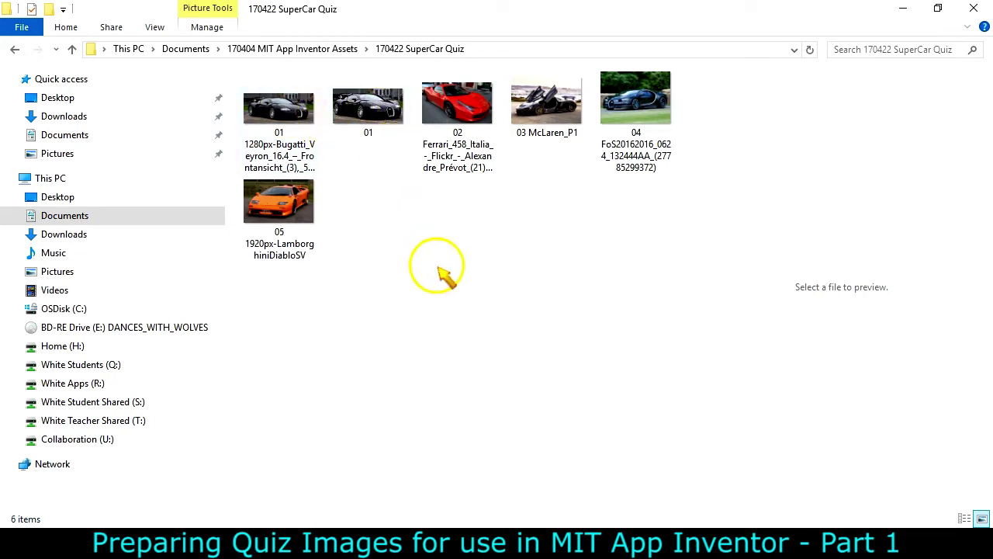
# - Open the 02 Ferrari 458 Italia image from the SuperCar Quiz folder in Photoshop
pyautogui.rightClick(465, 113)
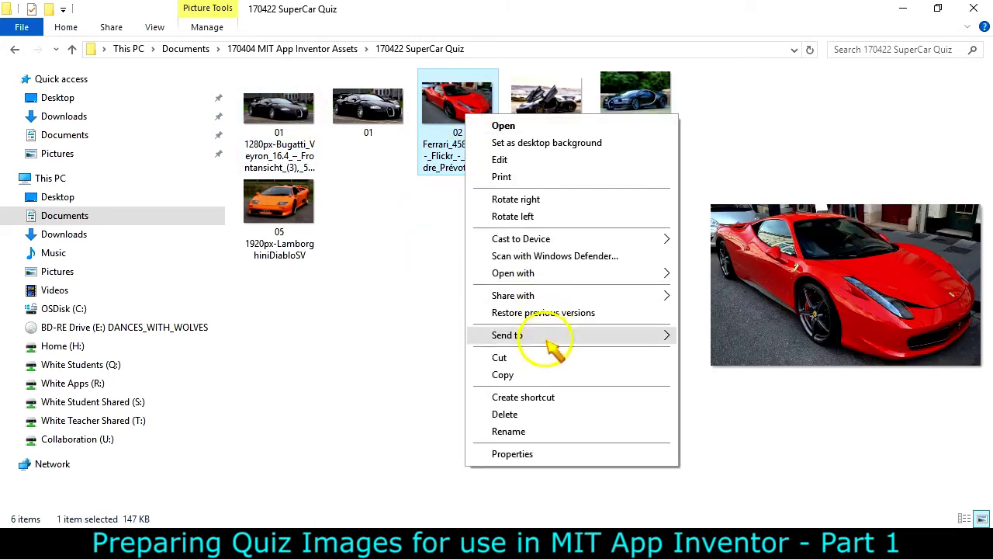
pyautogui.moveTo(598, 271)
pyautogui.click(737, 286)
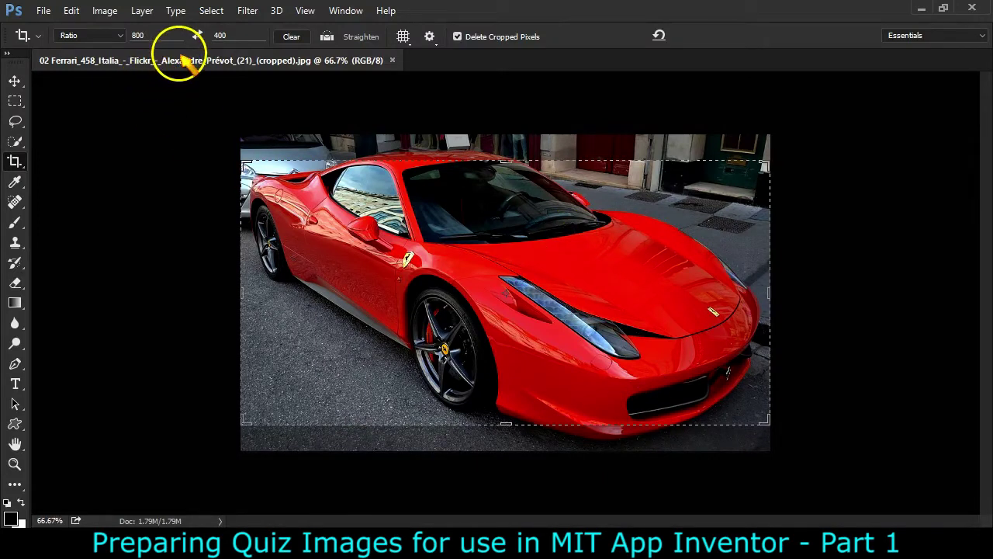
# - Clear the crop ratio, leave the Crop tool, and resize the Ferrari image proportionally to a height of 400 pixels
pyautogui.click(293, 38)
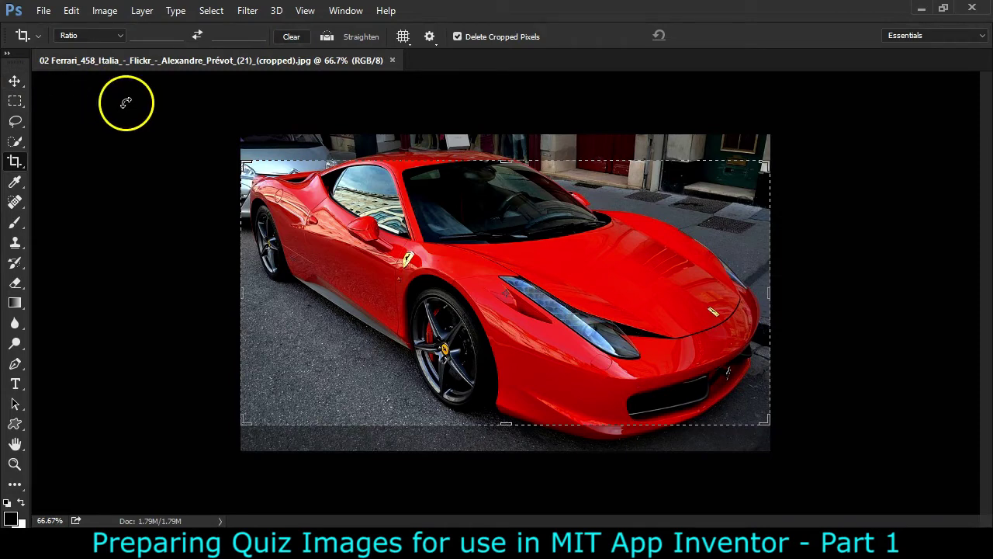
pyautogui.click(15, 81)
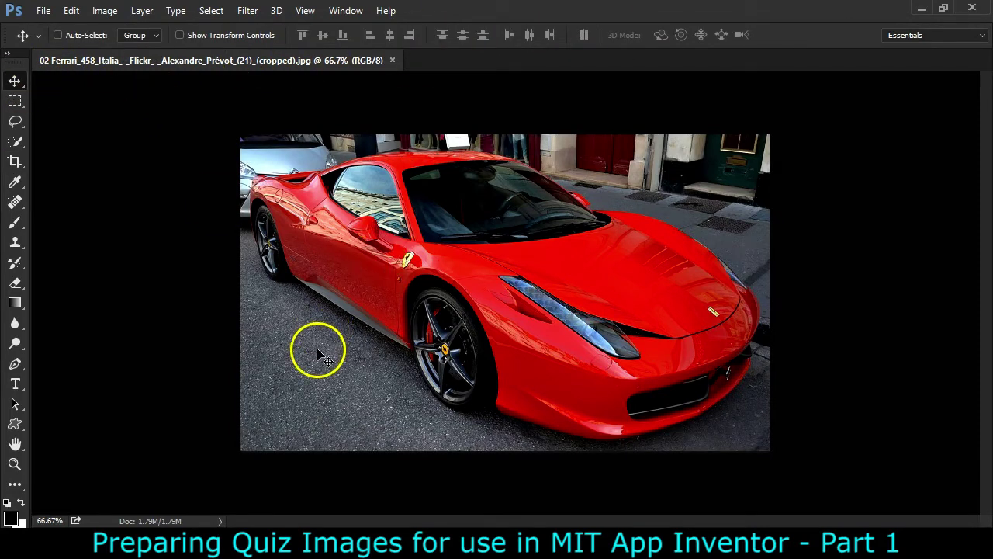
pyautogui.click(105, 11)
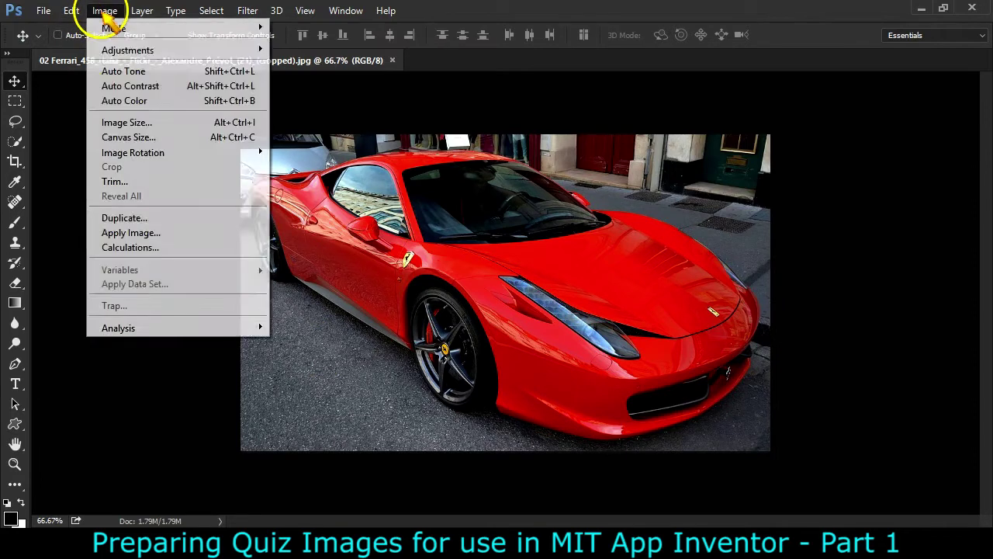
pyautogui.click(129, 122)
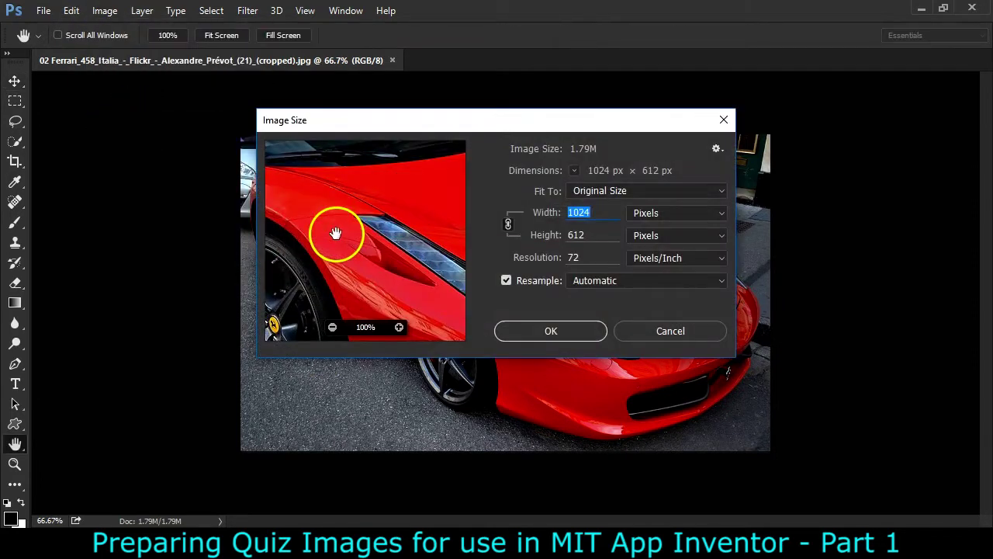
pyautogui.doubleClick(576, 234)
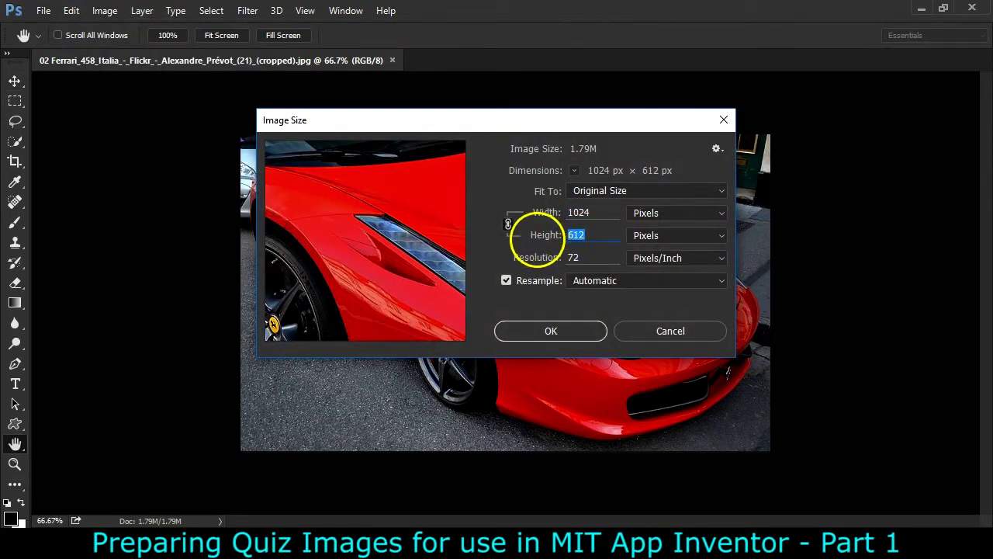
pyautogui.write('400')
pyautogui.click(552, 332)
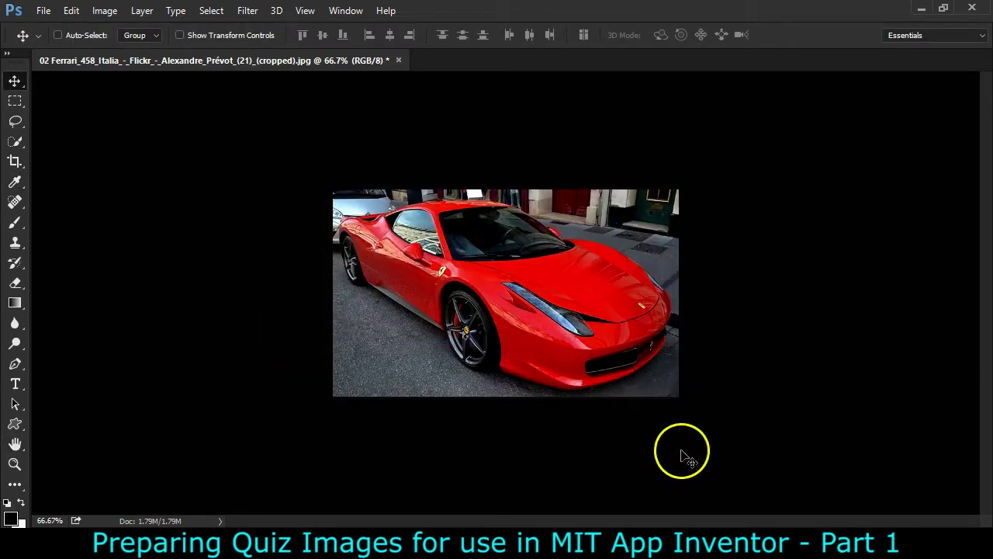
# - Apply a Levels adjustment to the Ferrari image with input black point 7 and white point 218, comparing it with the preview off
pyautogui.click(105, 11)
pyautogui.moveTo(260, 51)
pyautogui.click(291, 65)
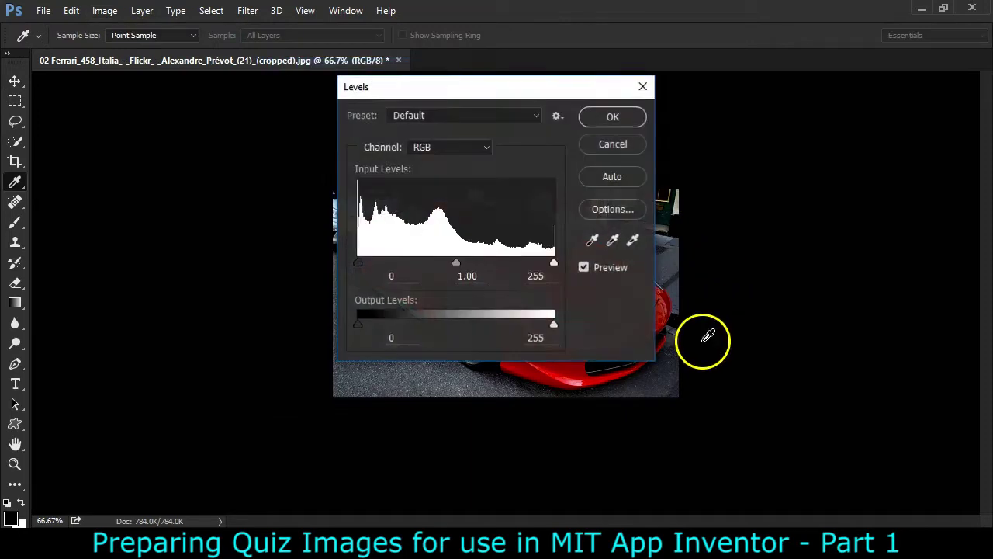
pyautogui.moveTo(444, 86); pyautogui.dragTo(772, 164)
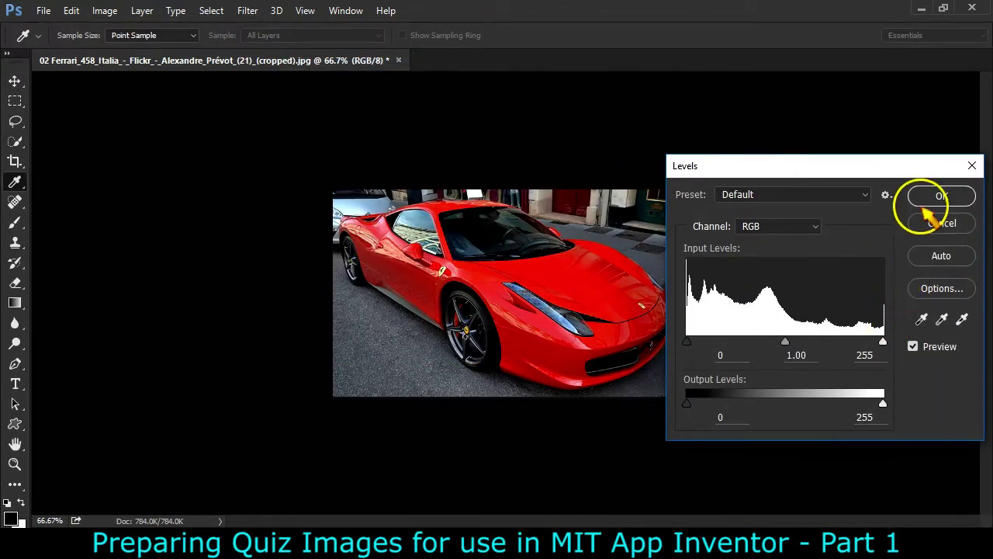
pyautogui.moveTo(883, 348); pyautogui.dragTo(854, 345)
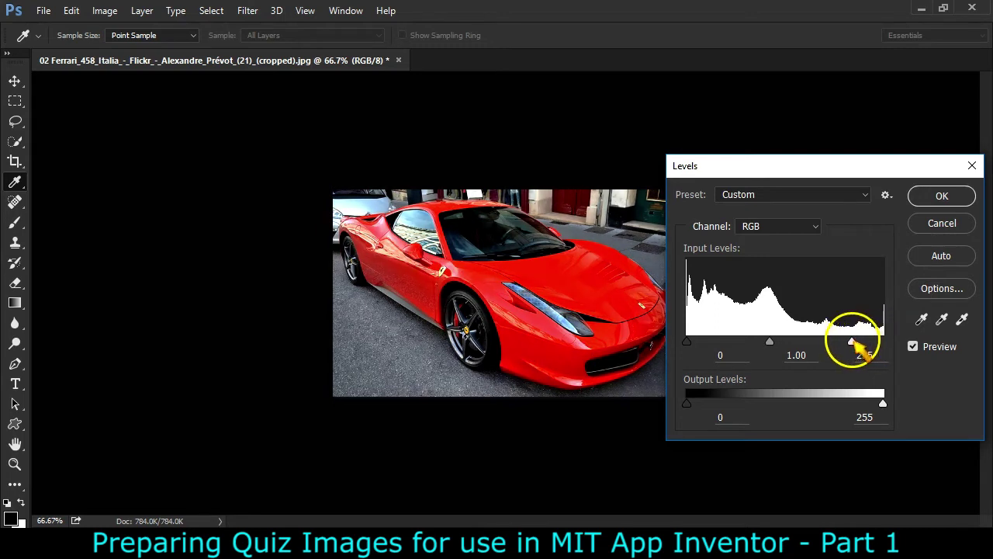
pyautogui.moveTo(687, 343); pyautogui.dragTo(692, 343)
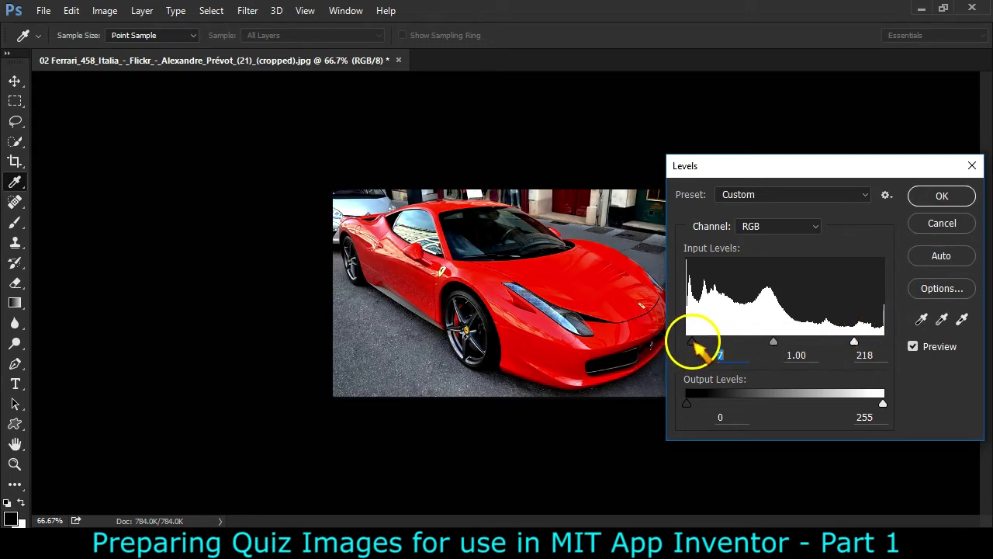
pyautogui.click(914, 347)
pyautogui.click(914, 346)
pyautogui.click(942, 195)
pyautogui.press('v')
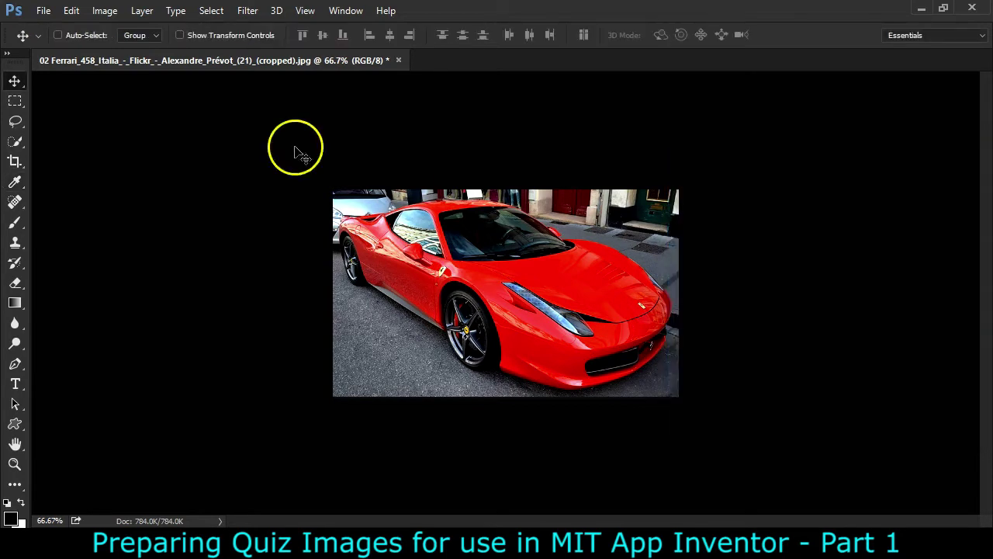
# - Save the Ferrari image as a JPEG named 02 in the 170422 SuperCar Quiz folder, with quality 6 (Medium)
pyautogui.click(44, 15)
pyautogui.click(96, 181)
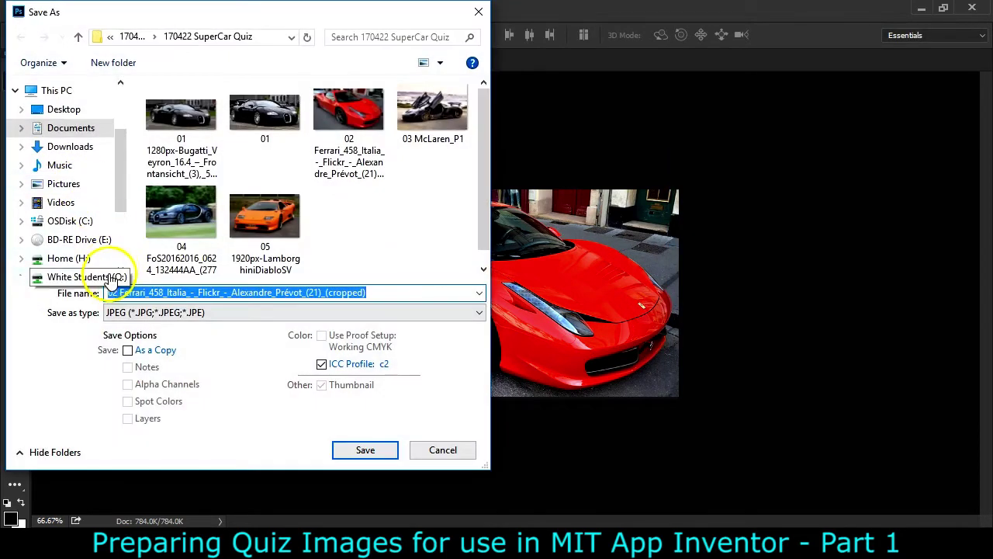
pyautogui.write('02')
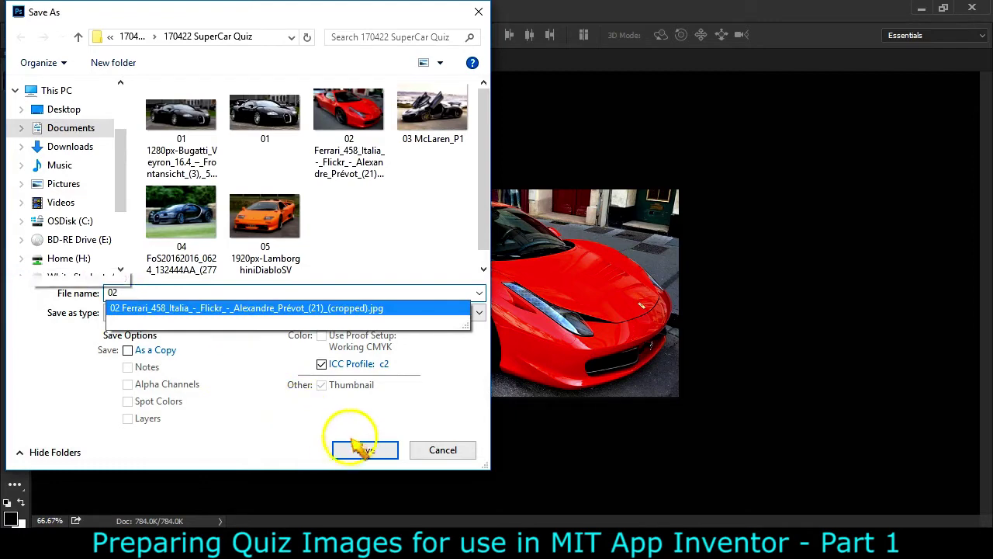
pyautogui.click(364, 450)
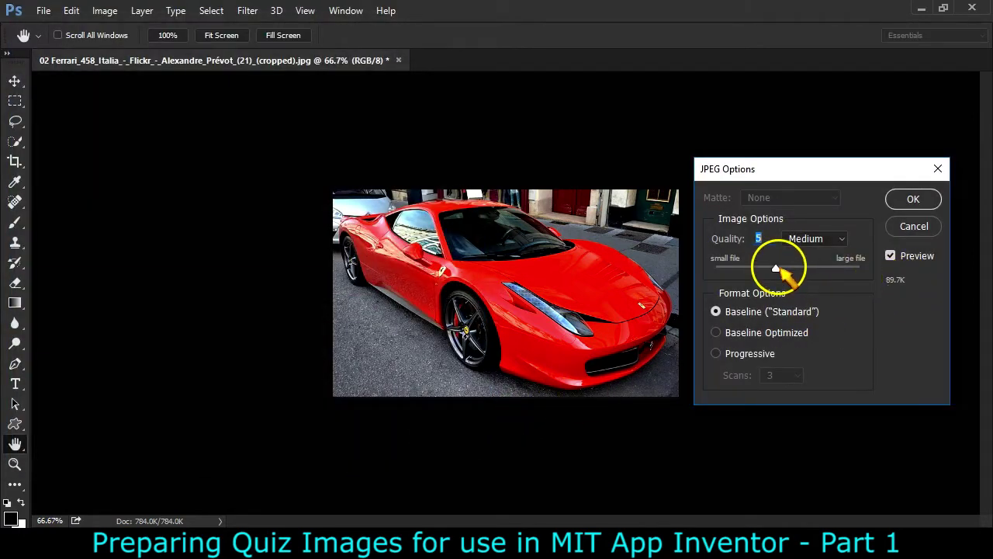
pyautogui.moveTo(777, 268); pyautogui.dragTo(786, 268)
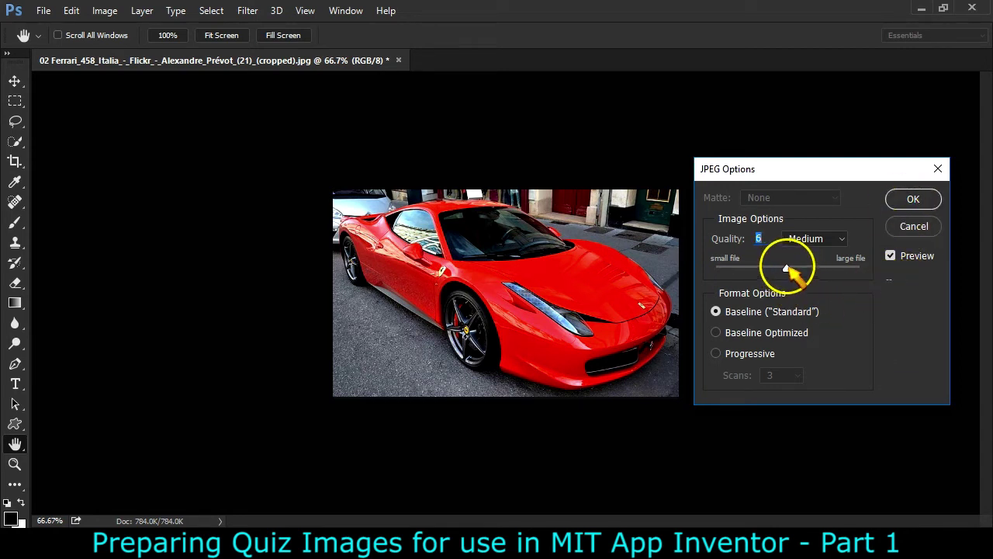
pyautogui.click(914, 200)
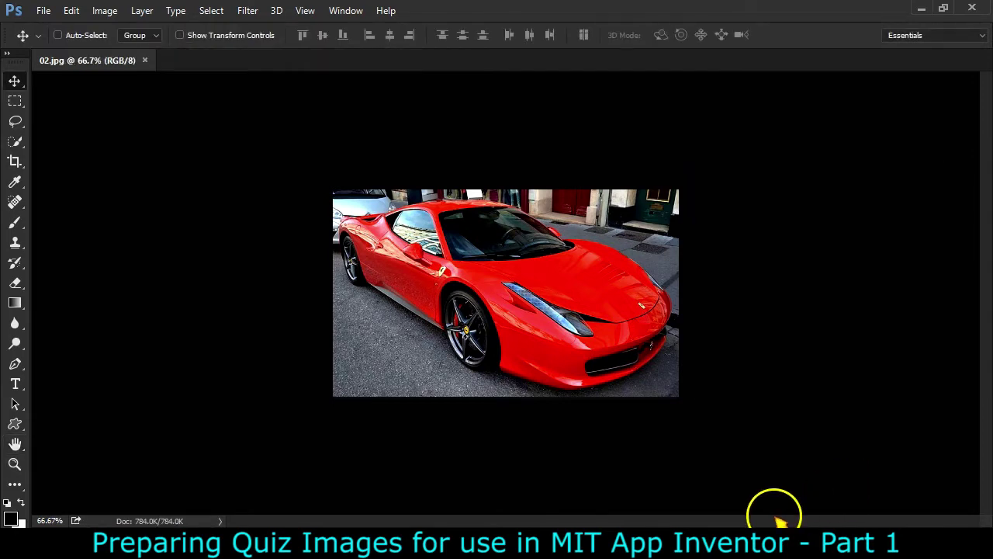
# - Close 02.jpg and open the 03 McLaren_P1 image from the SuperCar Quiz folder in Photoshop
pyautogui.click(145, 60)
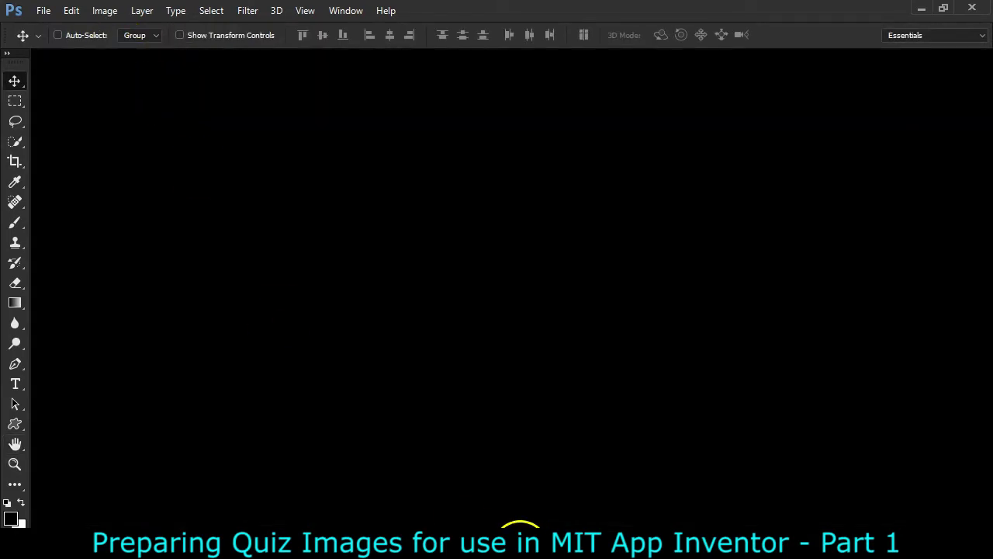
pyautogui.click(520, 543)
pyautogui.doubleClick(627, 100)
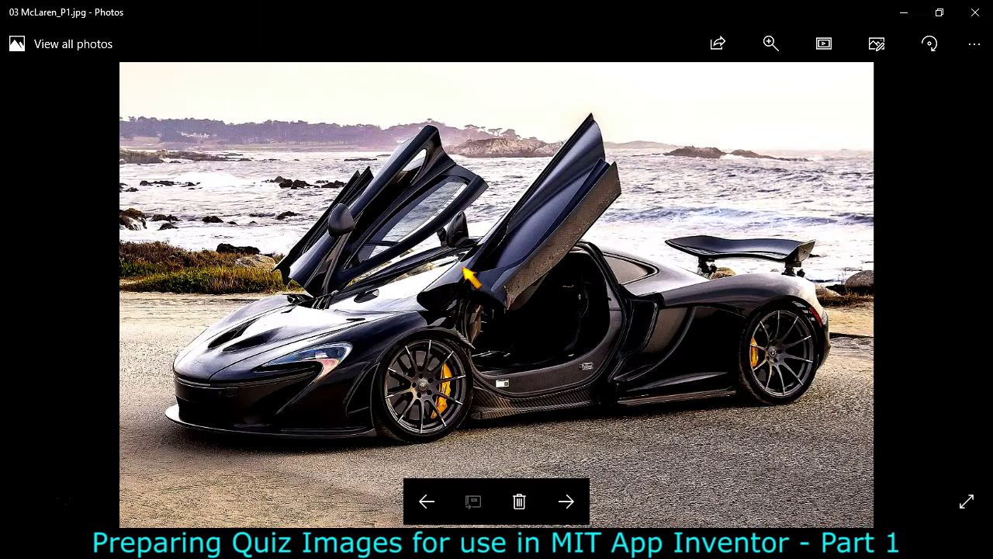
pyautogui.rightClick(469, 275)
pyautogui.click(492, 204)
pyautogui.click(181, 233)
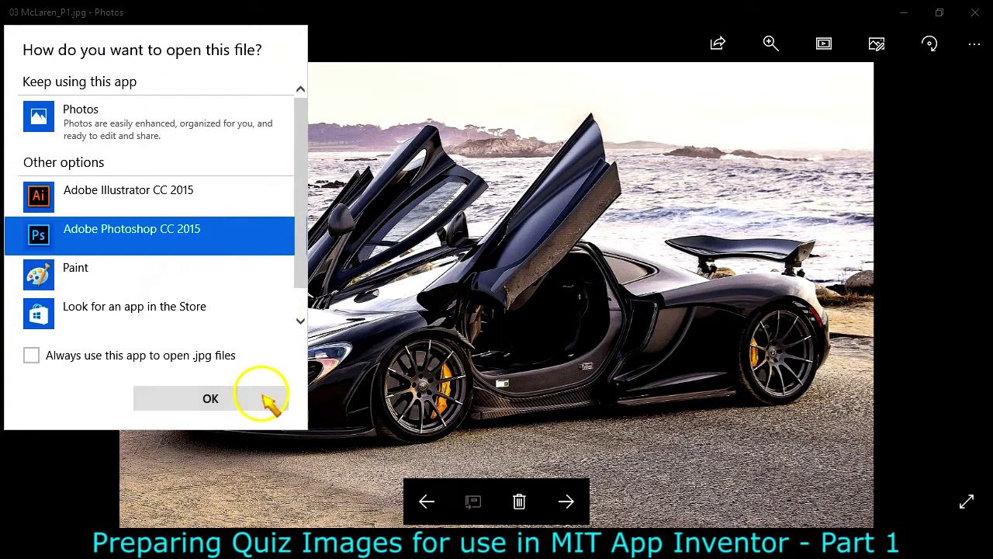
pyautogui.click(264, 398)
# - Resize the McLaren image proportionally to a height of 400 pixels
pyautogui.click(106, 11)
pyautogui.click(124, 122)
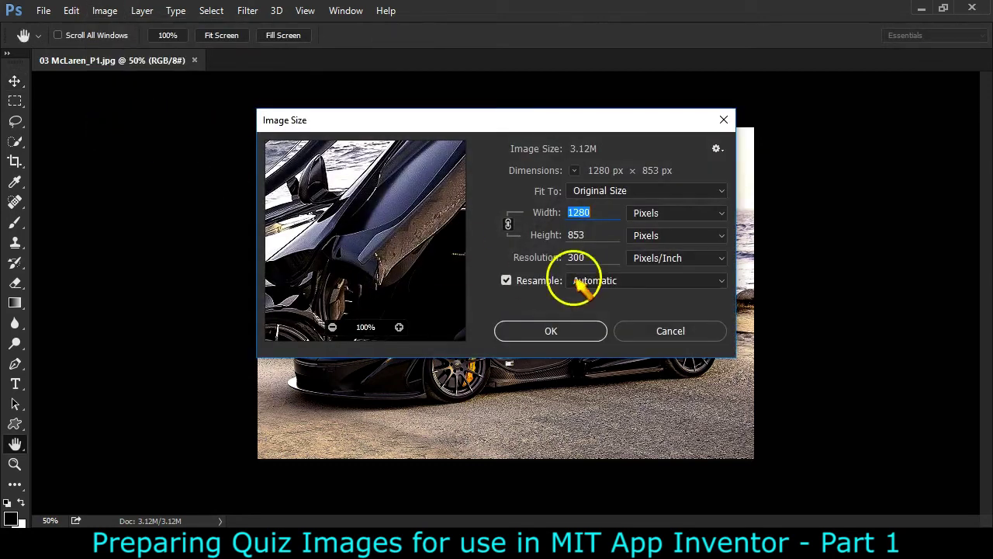
pyautogui.press('Tab')
pyautogui.write('400')
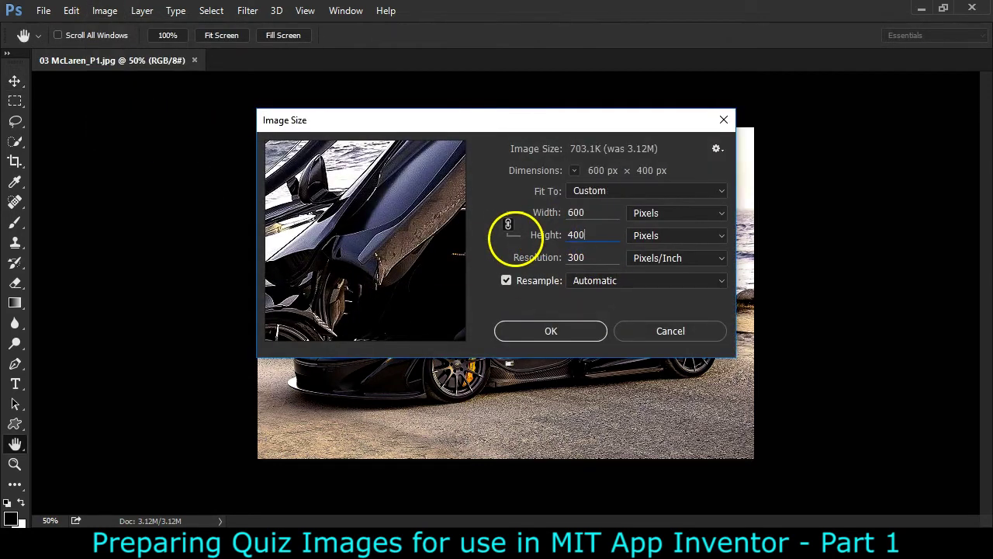
pyautogui.click(583, 332)
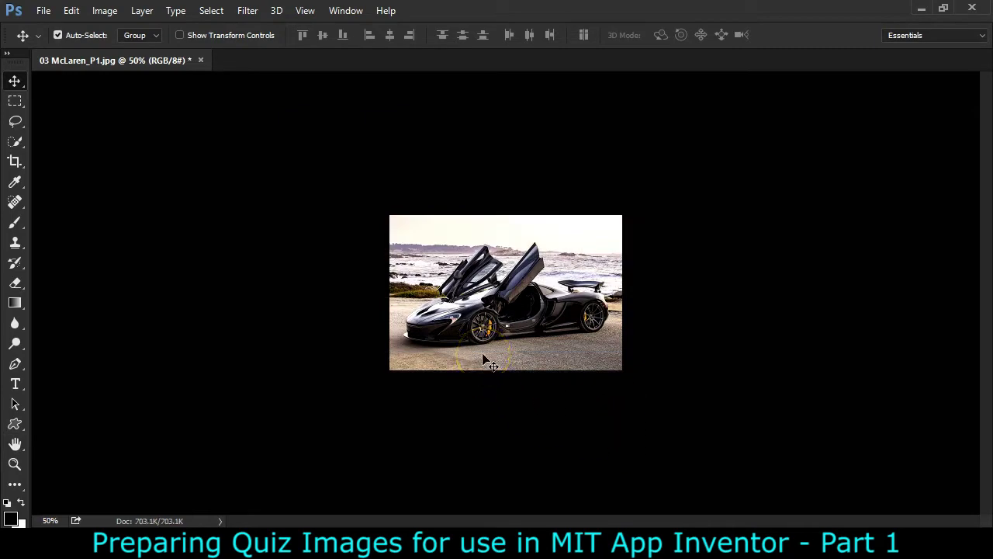
# - Save the McLaren image as a JPEG named 03 in the 170422 SuperCar Quiz folder, with quality 7 (Medium)
pyautogui.hotkey('ctrl', '+')
pyautogui.hotkey('ctrl', '+')
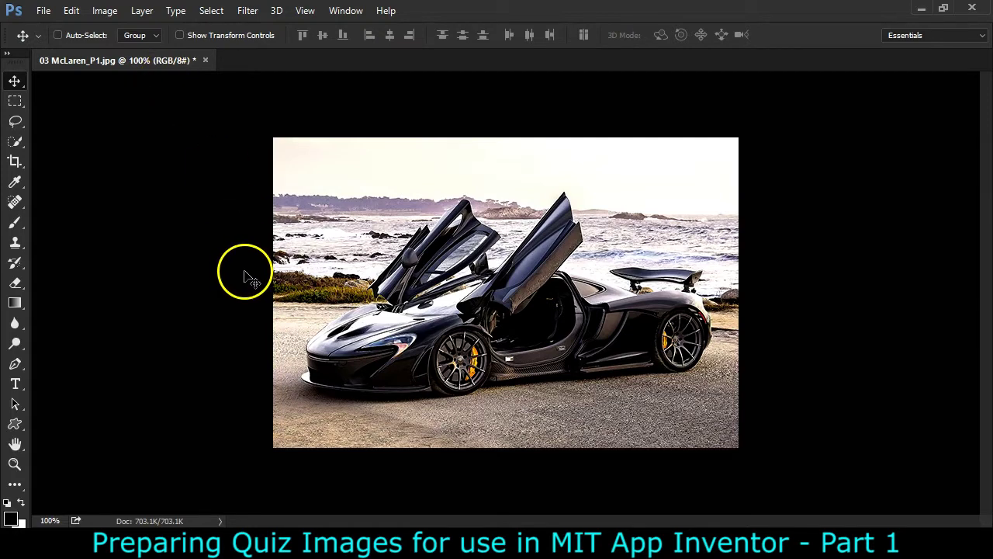
pyautogui.click(43, 11)
pyautogui.click(97, 182)
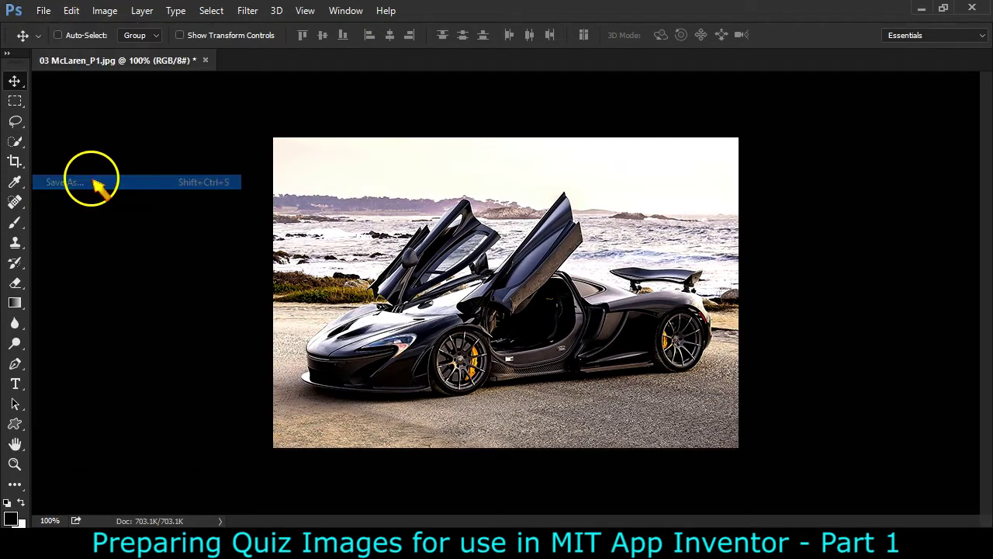
pyautogui.write('03')
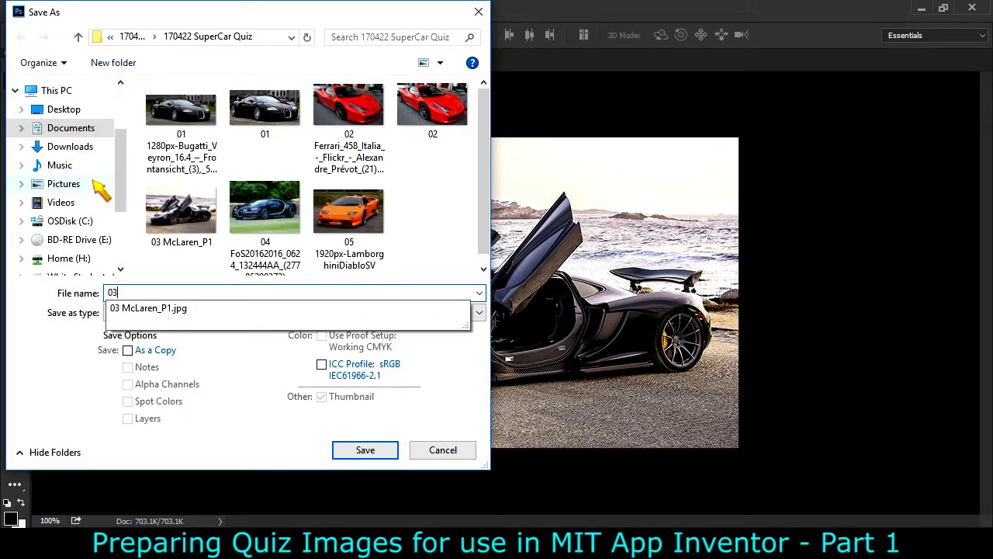
pyautogui.press('Down')
pyautogui.press('Return')
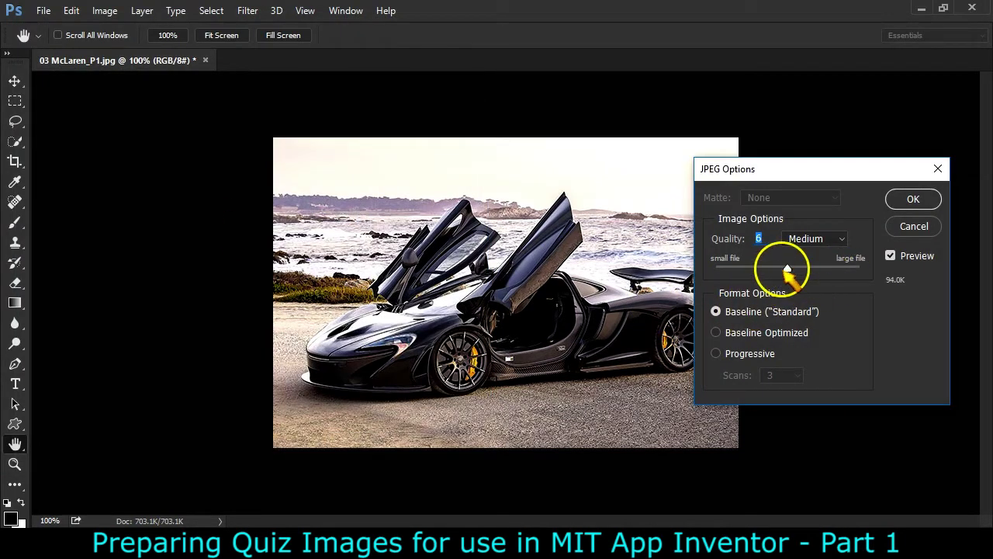
pyautogui.moveTo(789, 269); pyautogui.dragTo(796, 269)
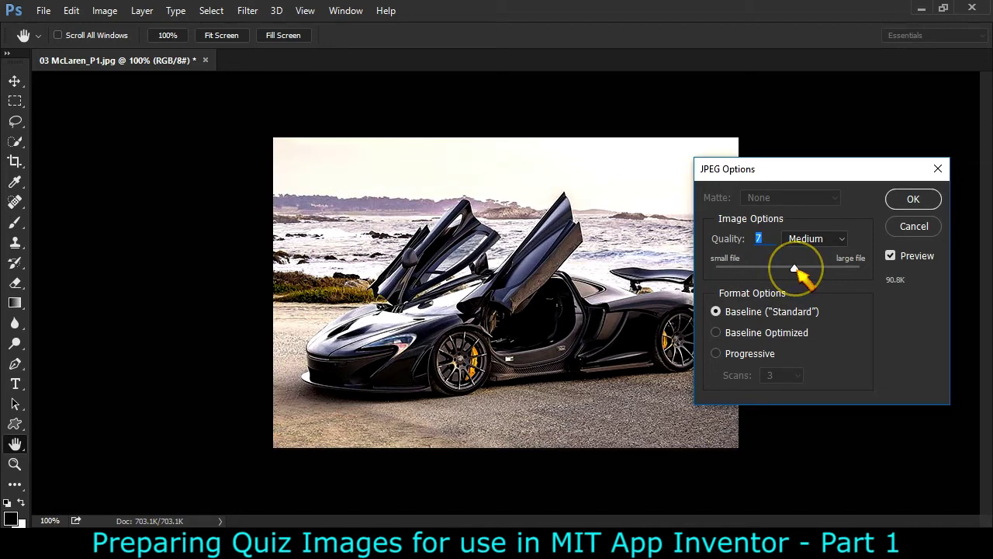
pyautogui.moveTo(808, 269); pyautogui.dragTo(800, 268)
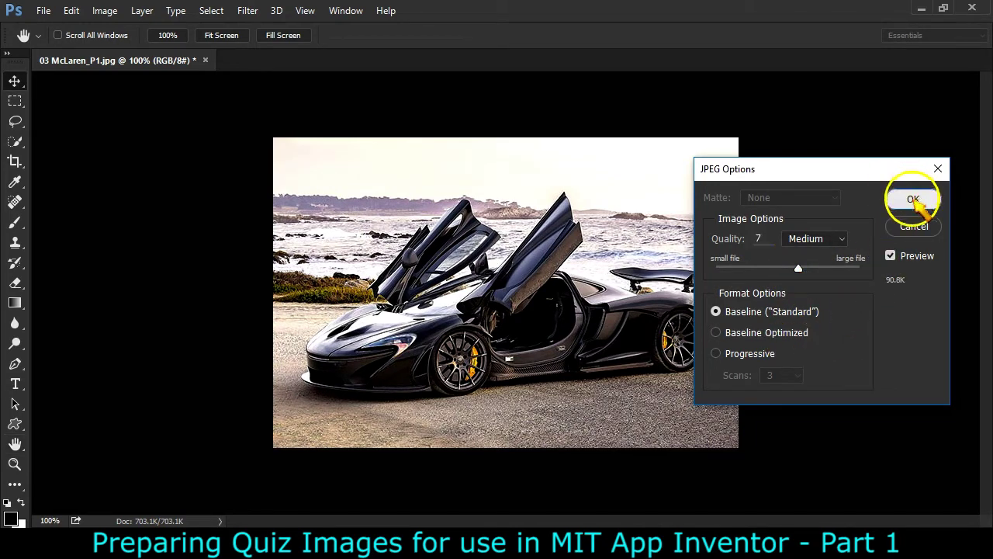
pyautogui.click(914, 199)
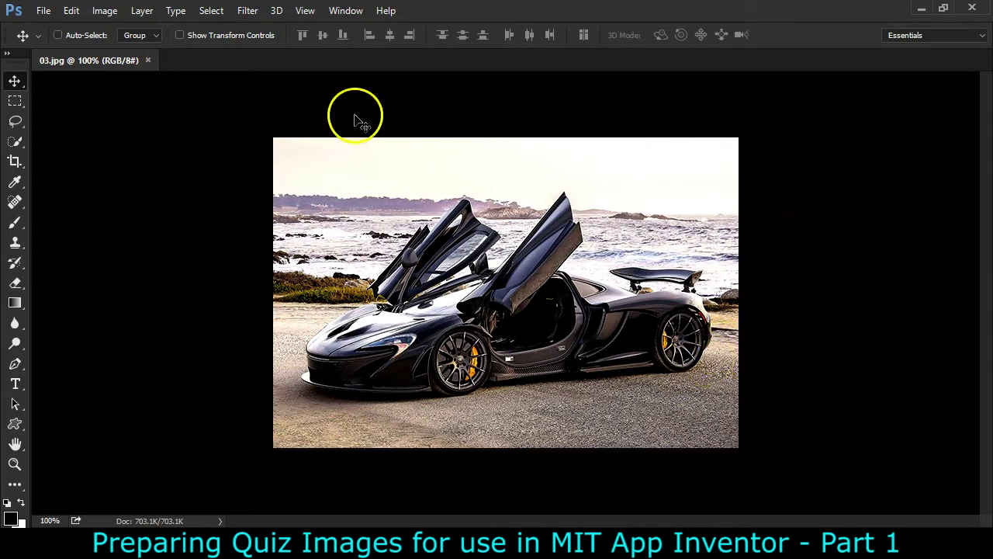
pyautogui.click(148, 60)
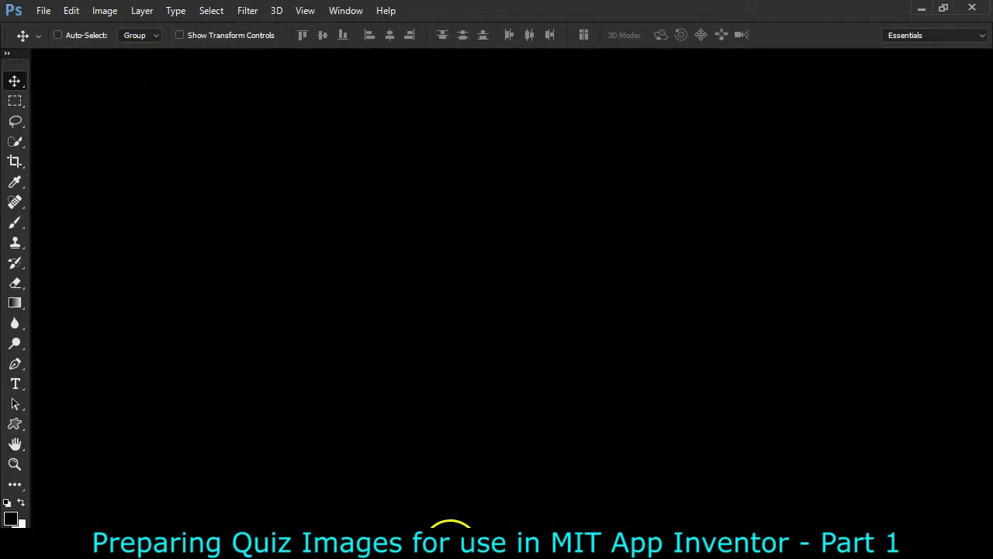
pyautogui.click(511, 536)
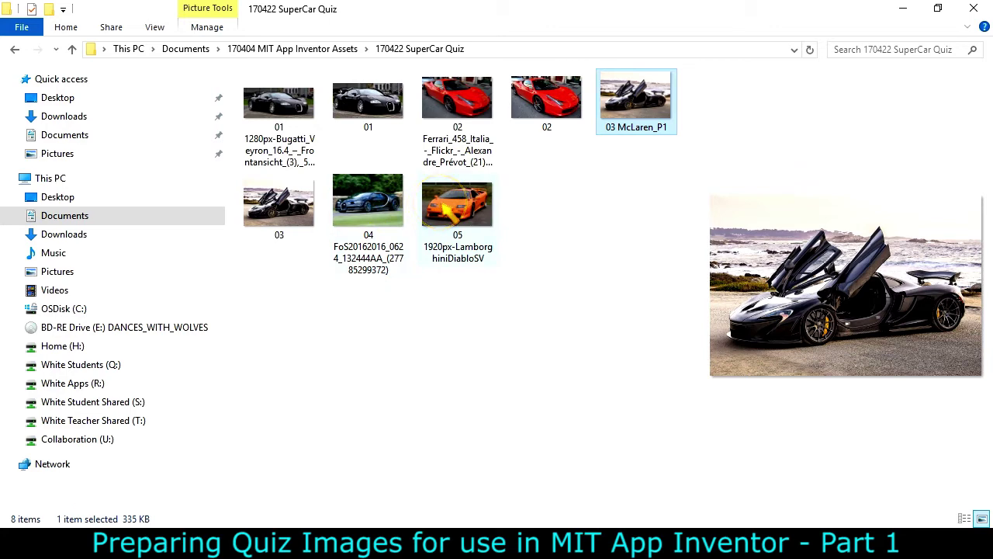
pyautogui.doubleClick(368, 200)
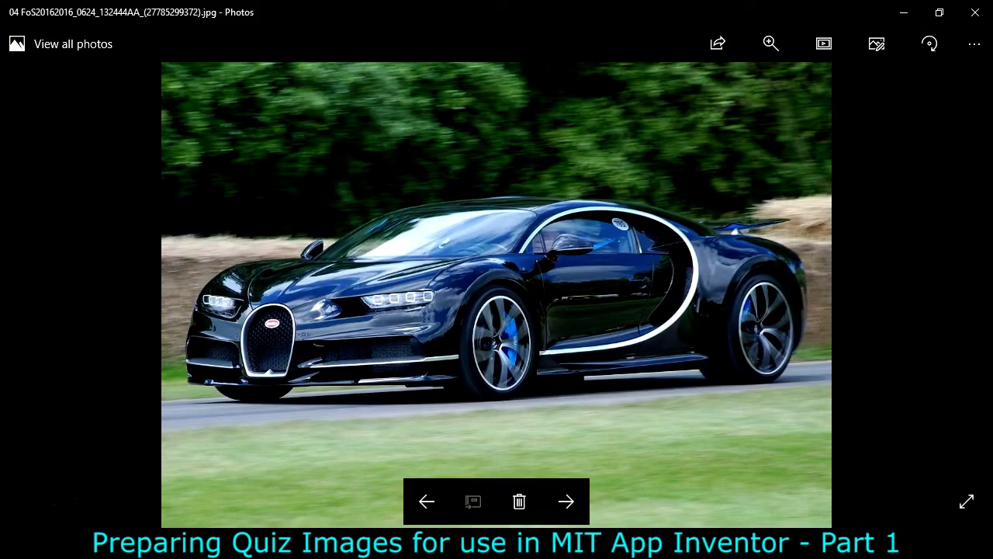
pyautogui.rightClick(391, 150)
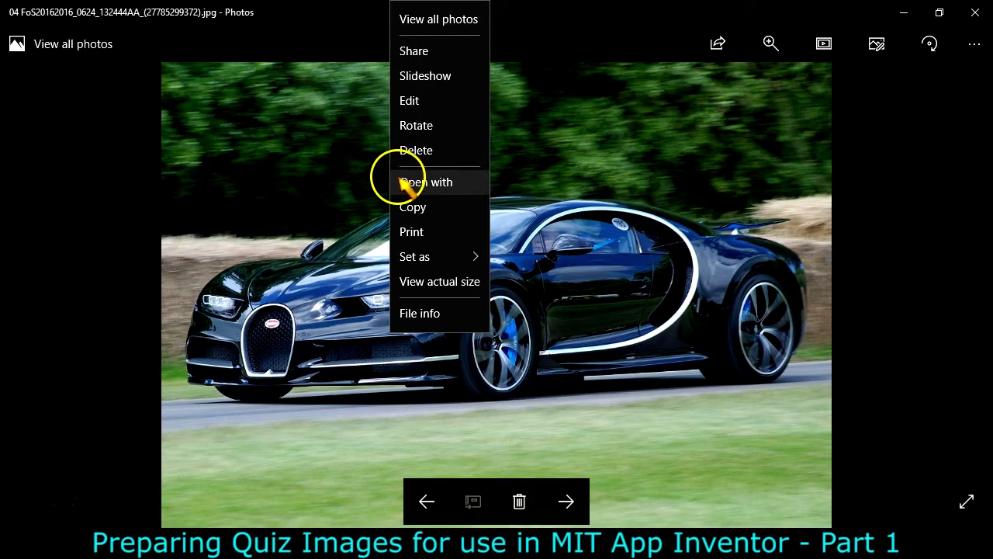
pyautogui.click(409, 181)
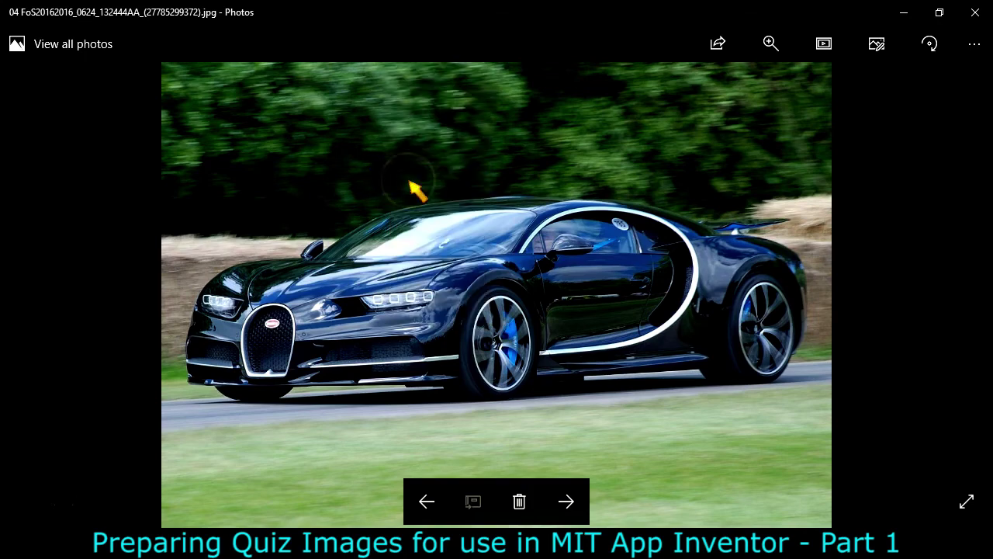
pyautogui.click(186, 237)
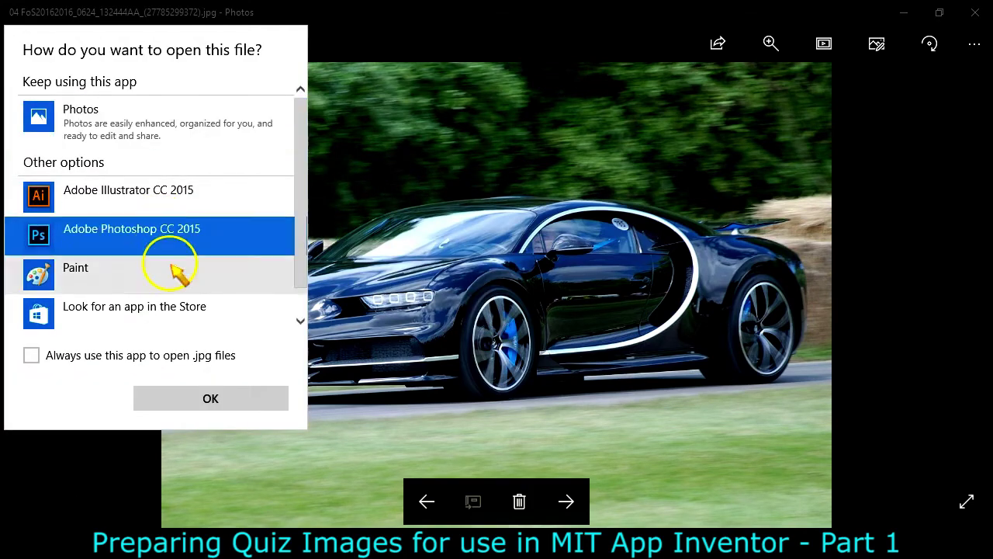
pyautogui.click(210, 399)
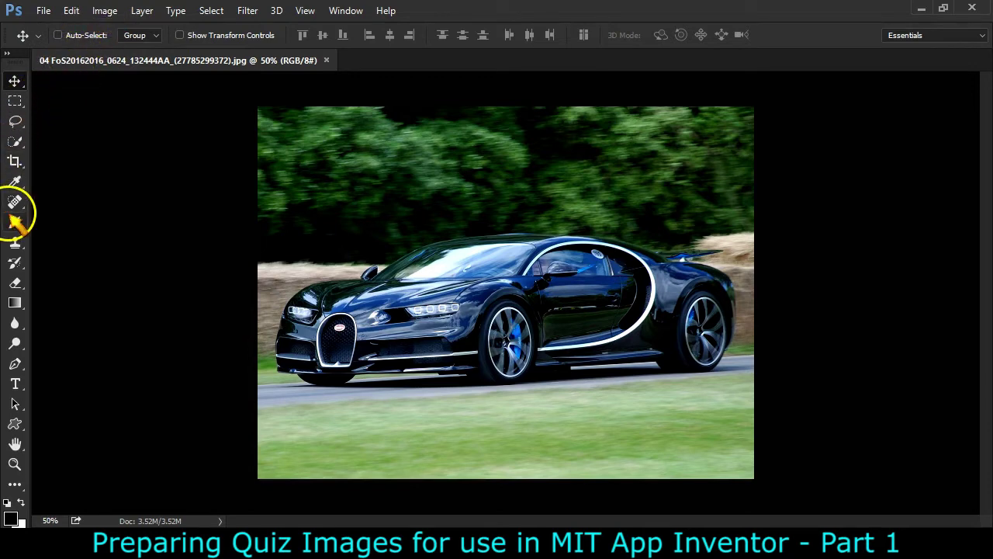
# - Crop surplus trees off the upper edge and surplus grass off the lower edge of the 04 Bugatti image
pyautogui.click(14, 161)
pyautogui.moveTo(505, 107); pyautogui.dragTo(508, 143)
pyautogui.press('Return')
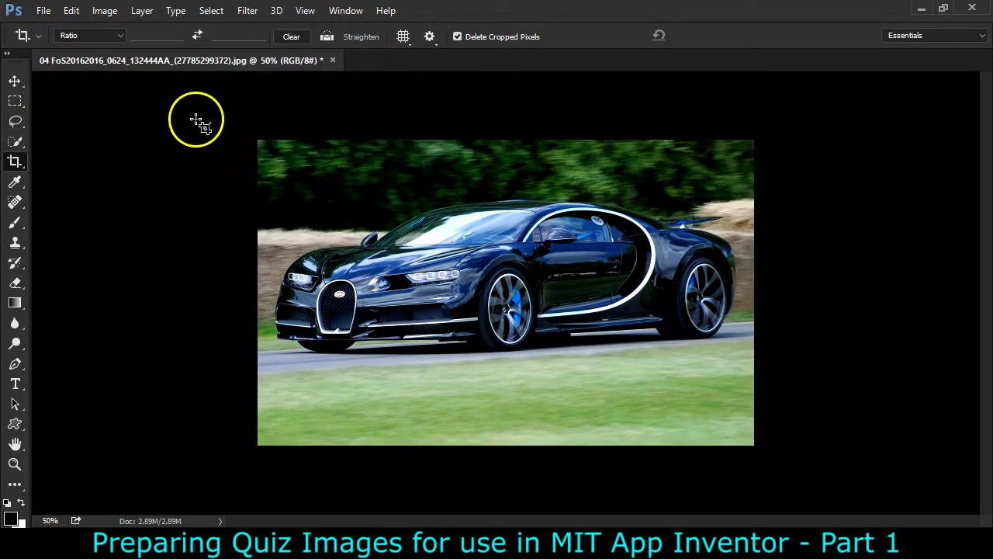
pyautogui.click(105, 11)
pyautogui.click(109, 121)
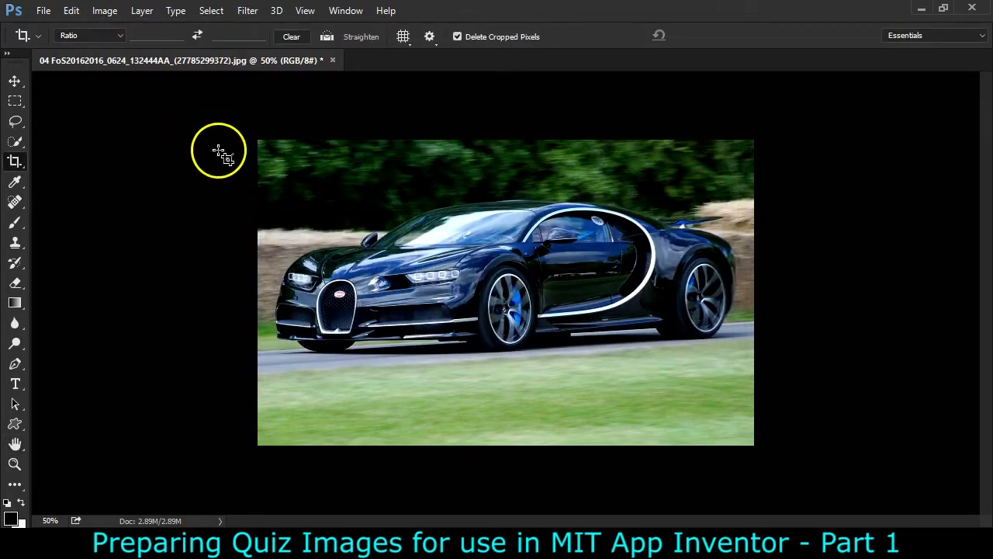
pyautogui.moveTo(754, 445); pyautogui.dragTo(814, 409)
pyautogui.press('Return')
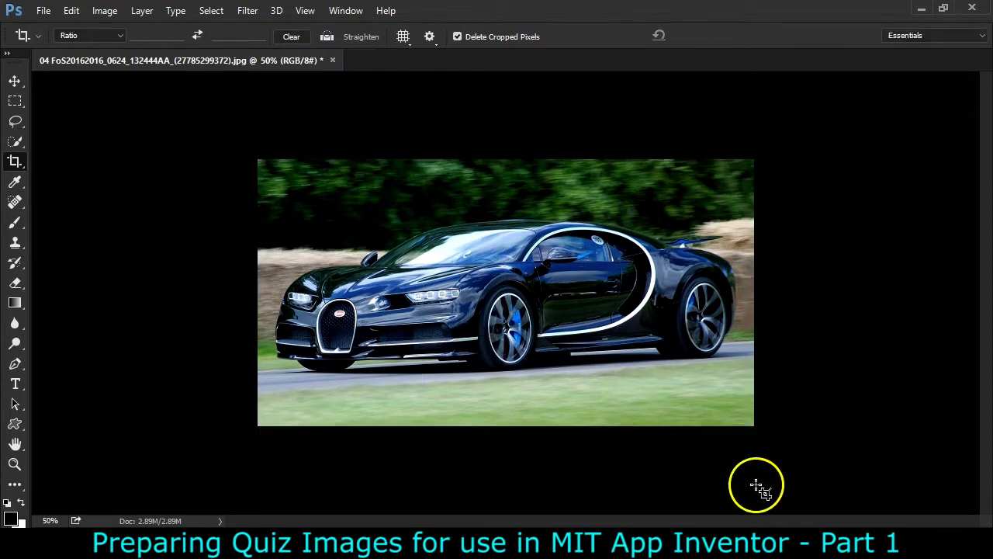
# - Resize the cropped Bugatti image proportionally to a height of 400 pixels
pyautogui.click(106, 11)
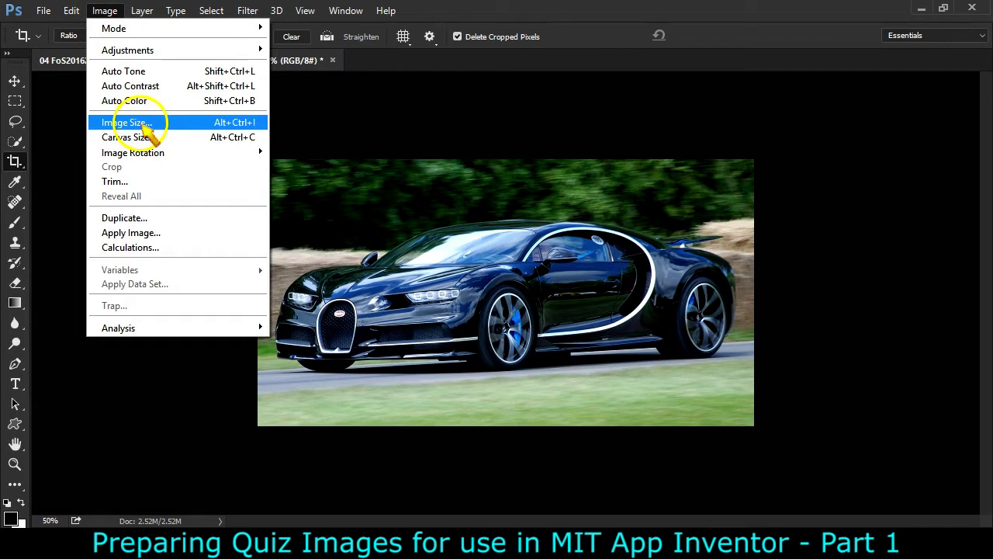
pyautogui.click(127, 122)
pyautogui.click(594, 234)
pyautogui.write('4')
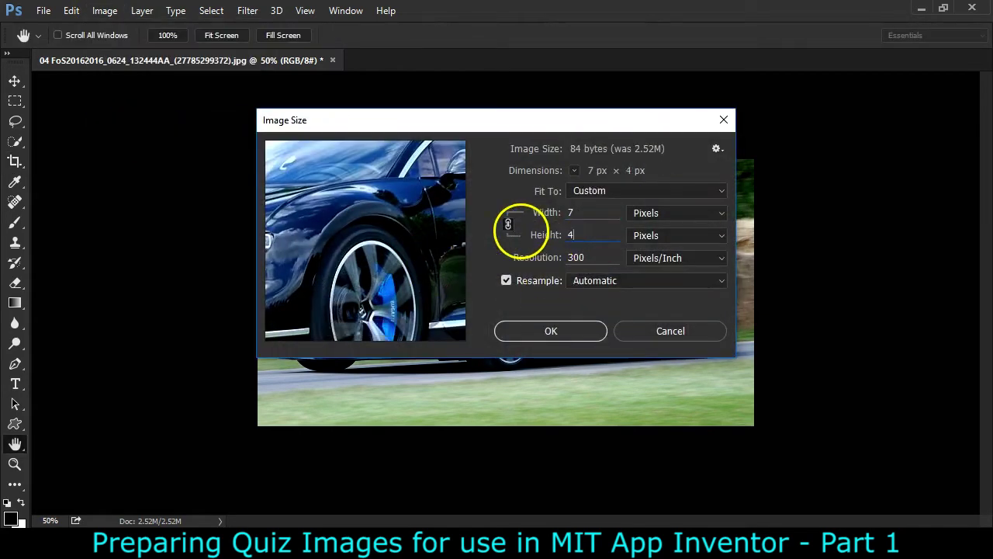
pyautogui.write('00')
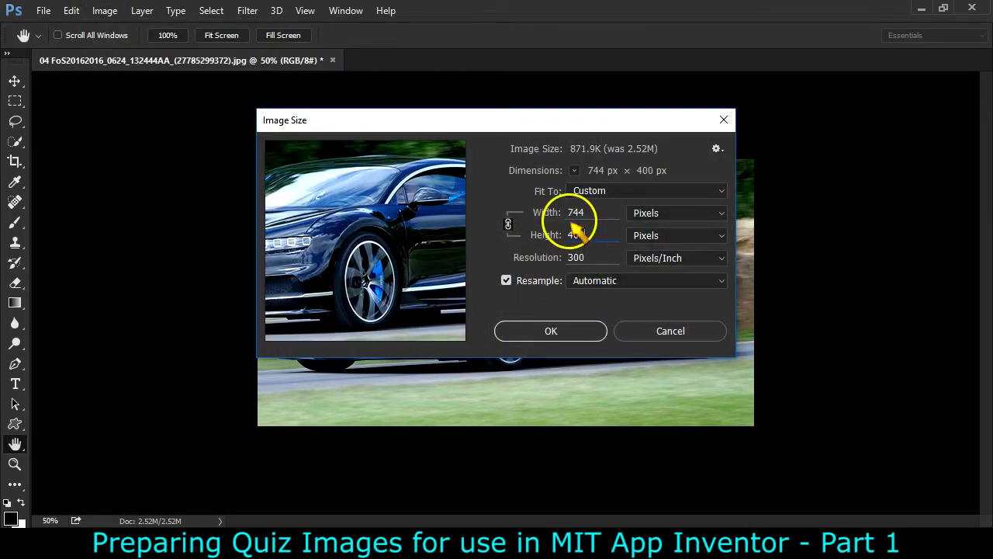
pyautogui.click(588, 339)
pyautogui.press('c')
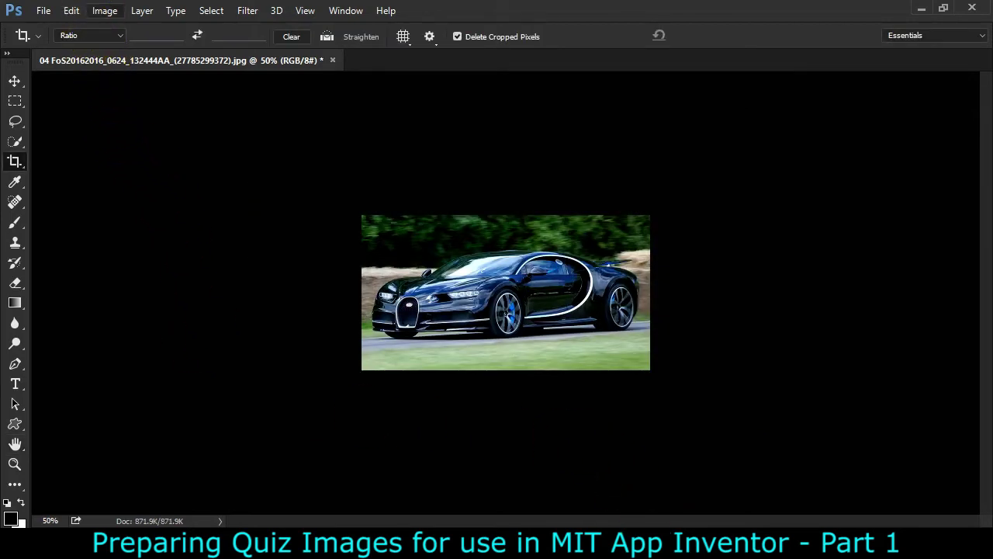
# - Adjust the Bugatti image's Levels to a black input of 8 and a white input of 218, comparing with the preview off
pyautogui.click(104, 11)
pyautogui.moveTo(116, 50)
pyautogui.click(302, 66)
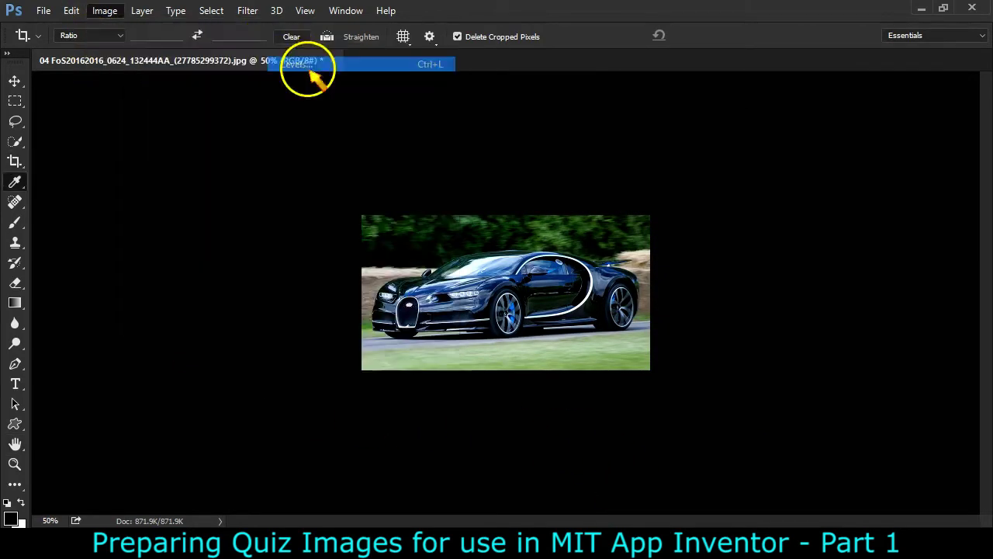
pyautogui.moveTo(883, 342); pyautogui.dragTo(854, 342)
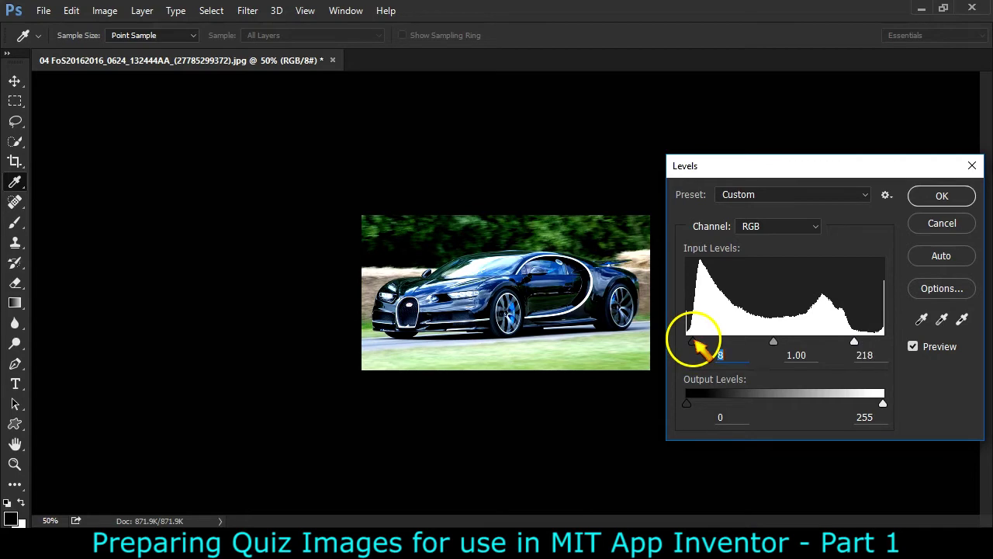
pyautogui.click(914, 347)
pyautogui.click(913, 347)
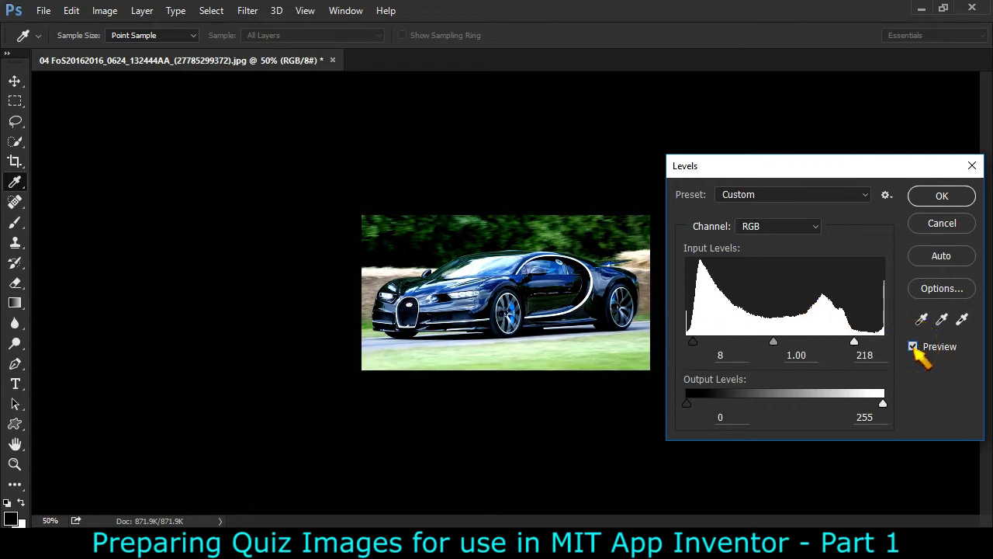
pyautogui.click(942, 197)
pyautogui.press('c')
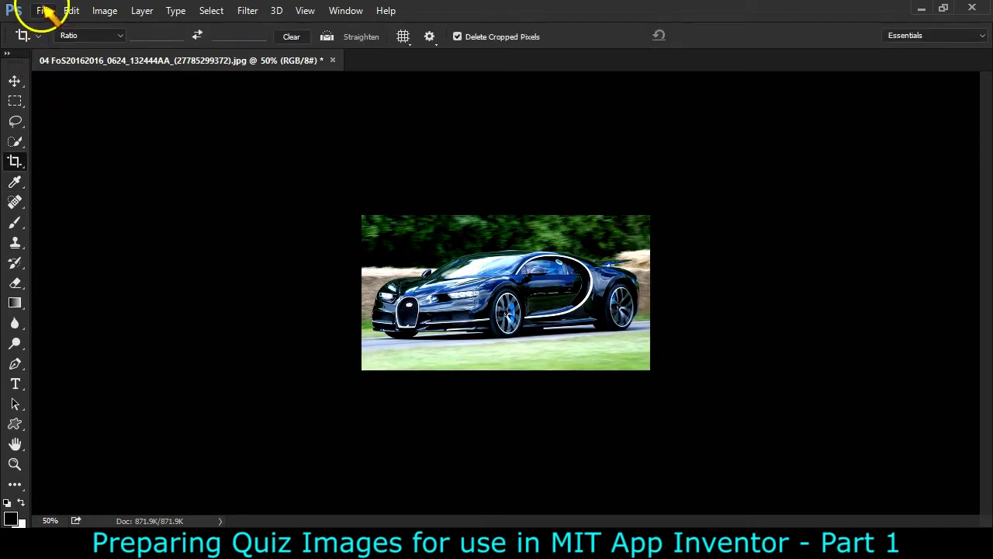
# - Save the Bugatti image as a JPEG named 04 in the 170422 SuperCar Quiz folder, with quality 7 (Medium)
pyautogui.click(43, 11)
pyautogui.click(65, 183)
pyautogui.press('Return')
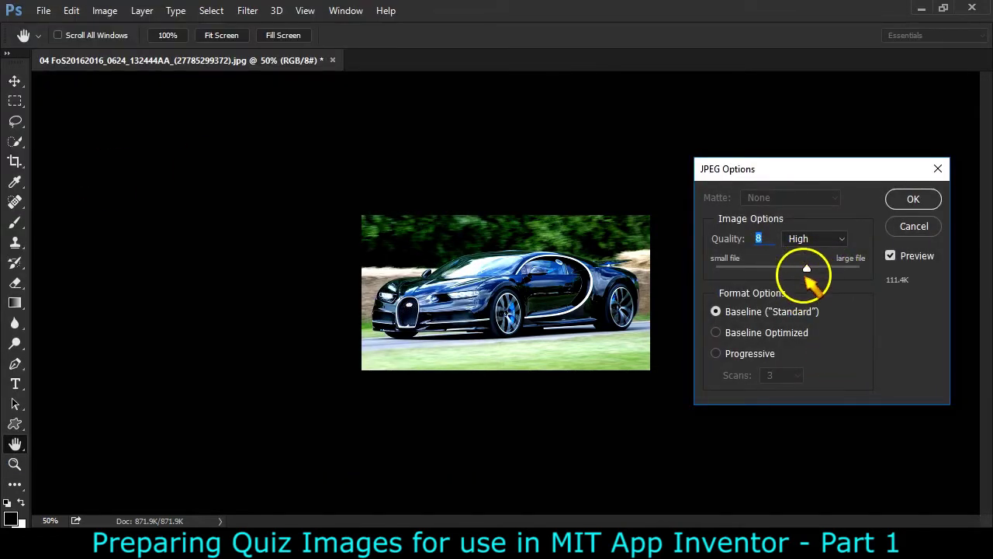
pyautogui.moveTo(808, 268); pyautogui.dragTo(794, 268)
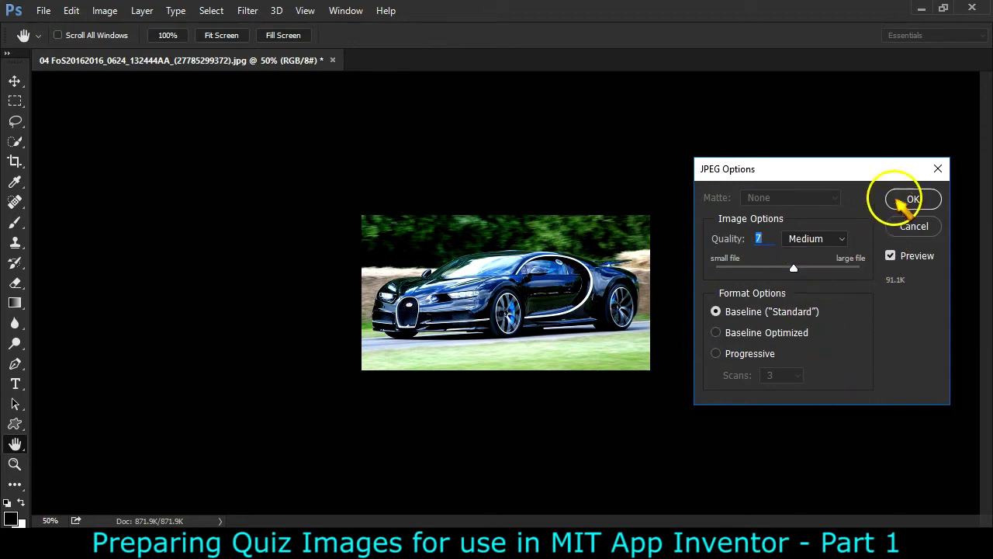
pyautogui.click(906, 199)
# - Close 04.jpg and open the 05 1920px-LamborghiniDiabloSV image from the SuperCar Quiz folder in Photoshop
pyautogui.click(143, 61)
pyautogui.click(519, 542)
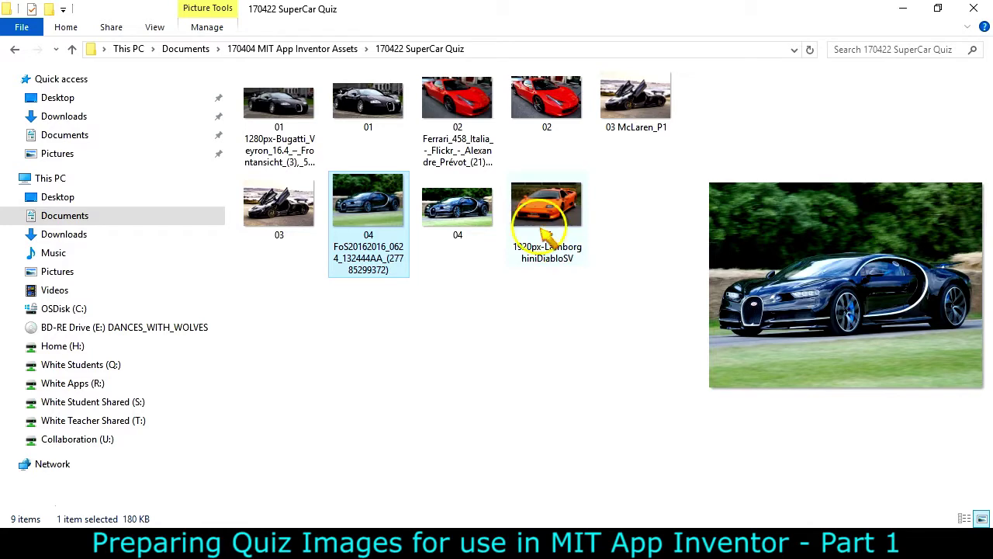
pyautogui.rightClick(537, 217)
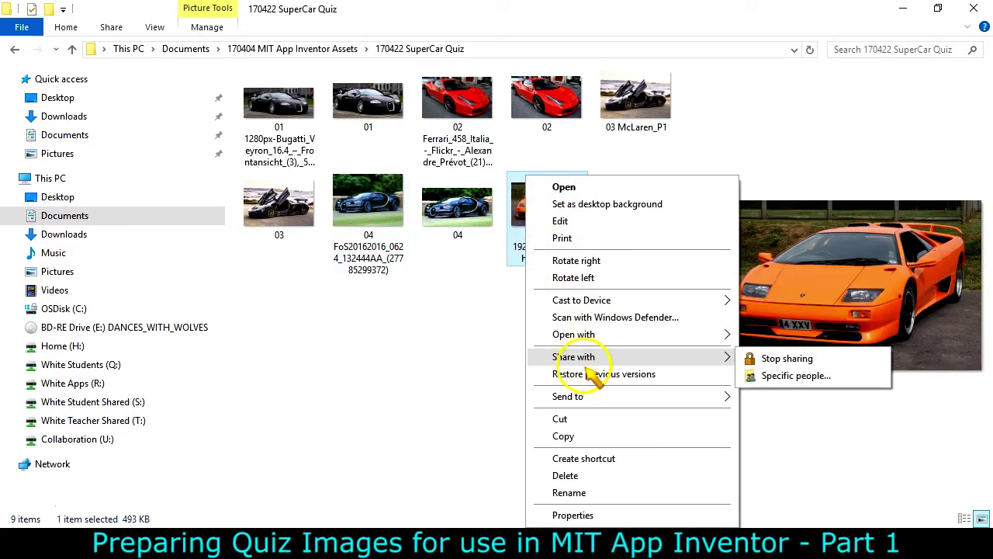
pyautogui.moveTo(581, 333)
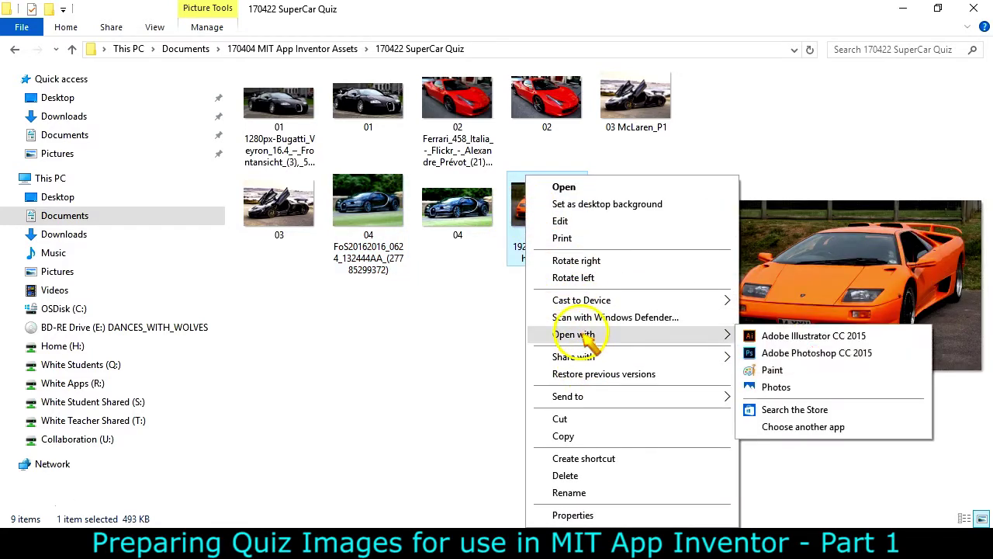
pyautogui.click(786, 351)
pyautogui.click(104, 11)
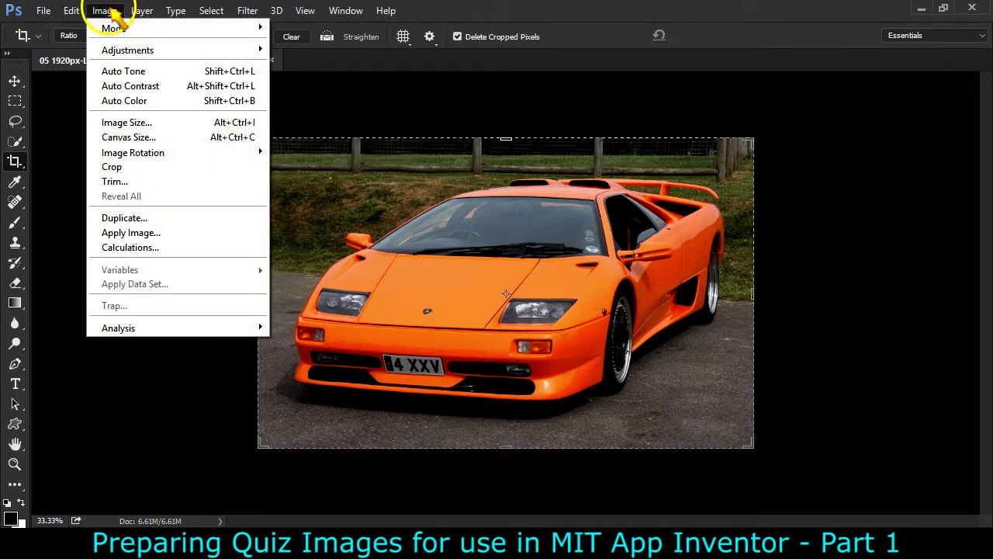
pyautogui.click(159, 123)
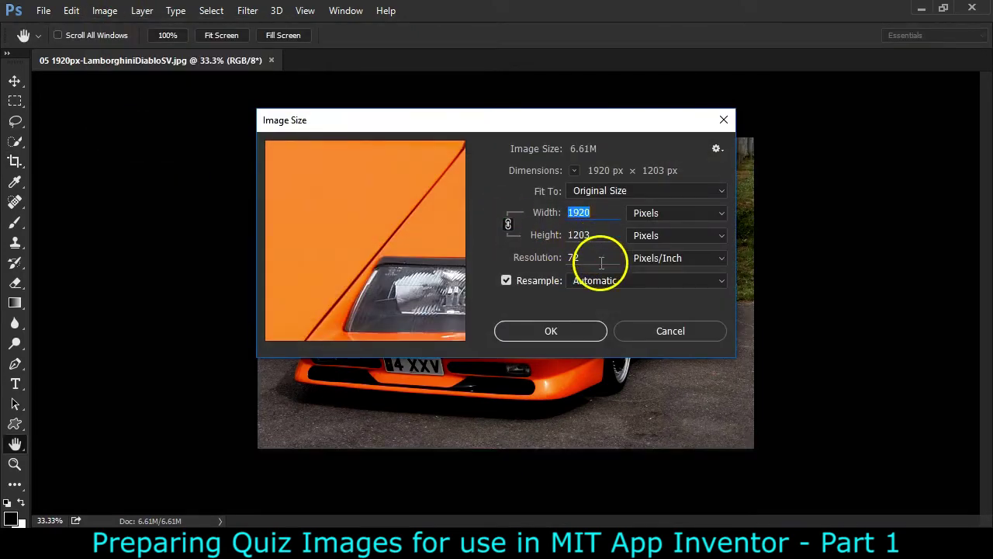
pyautogui.click(647, 331)
pyautogui.press('c')
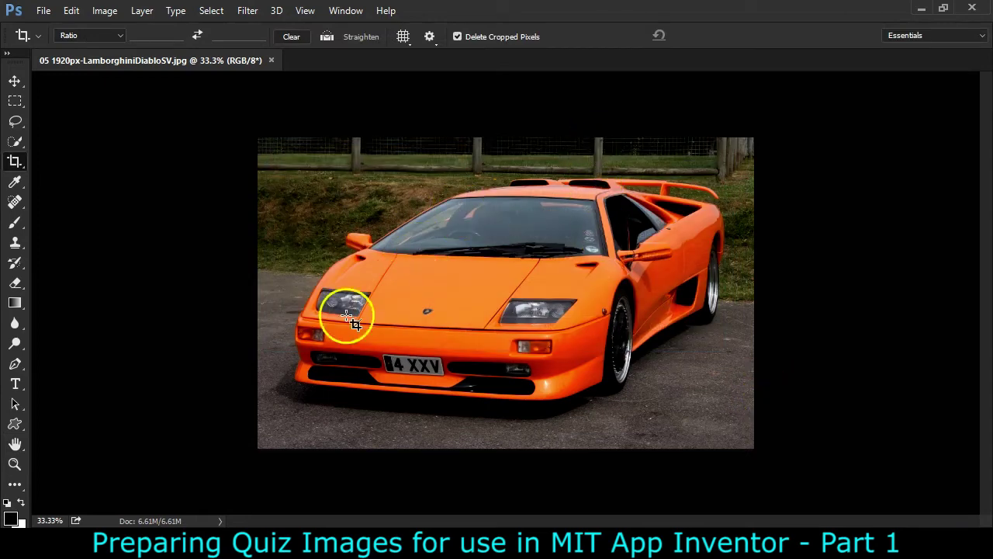
# - Resize the Lamborghini image proportionally to a height of 400 pixels
pyautogui.click(103, 10)
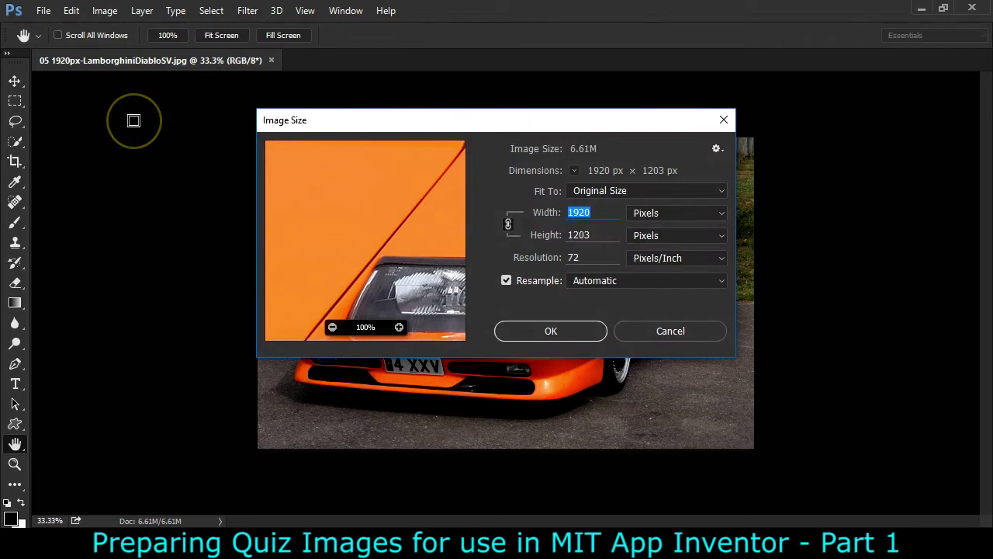
pyautogui.press('Tab')
pyautogui.moveTo(592, 235); pyautogui.dragTo(532, 235)
pyautogui.write('400')
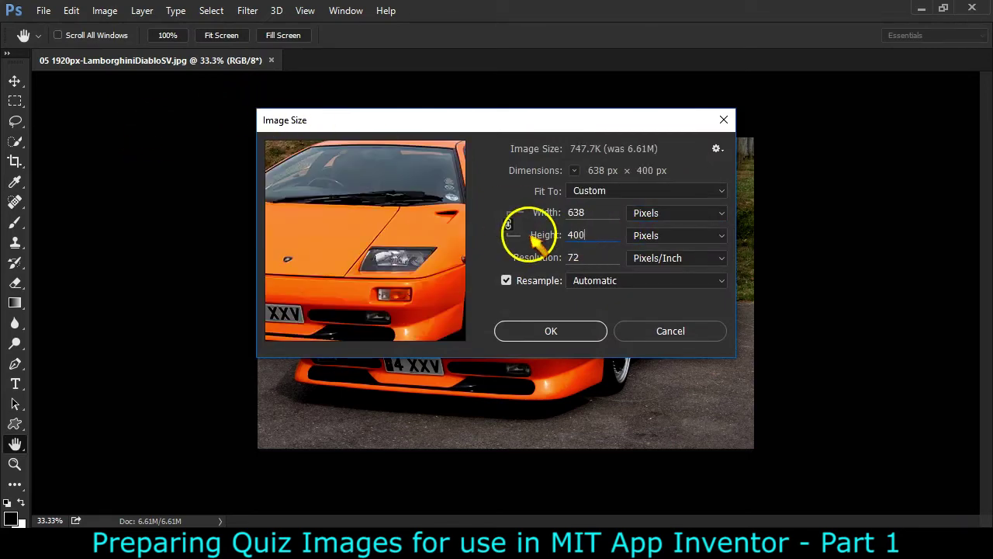
pyautogui.click(574, 333)
pyautogui.press('c')
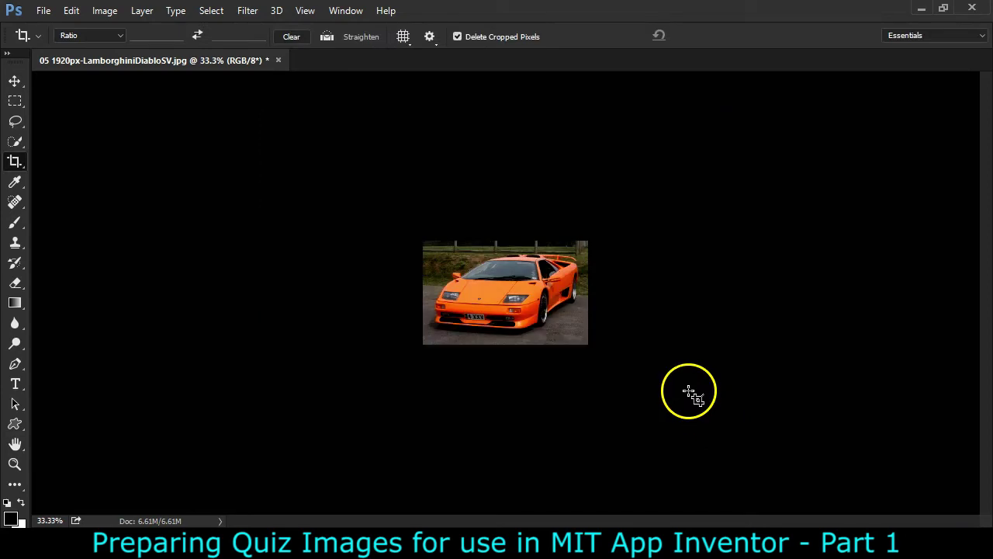
pyautogui.hotkey('ctrl', '+')
pyautogui.hotkey('ctrl', '+')
pyautogui.hotkey('ctrl', '+')
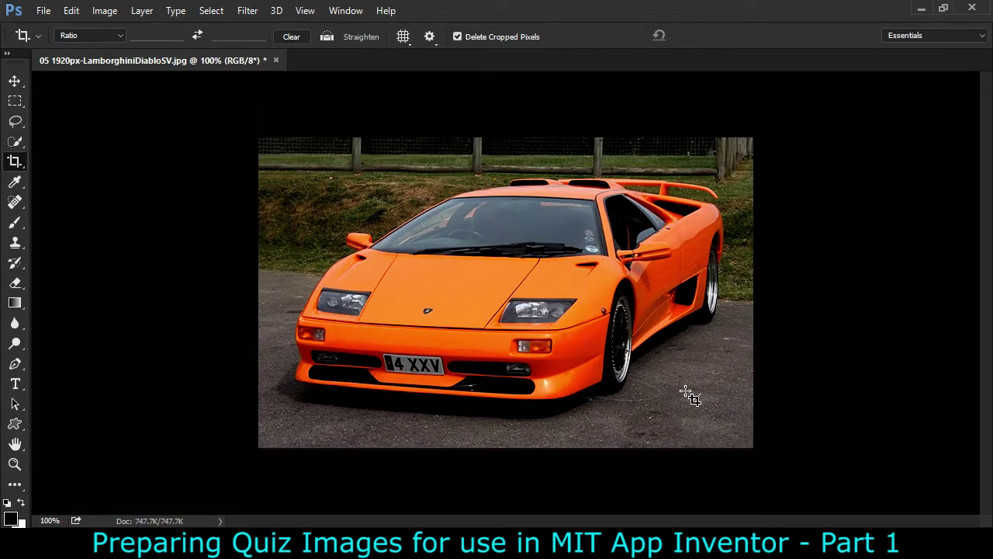
# - Adjust the Lamborghini image's Levels to a black input of 10, midtone 1.02 and white input of 231, comparing with the preview off
pyautogui.click(105, 11)
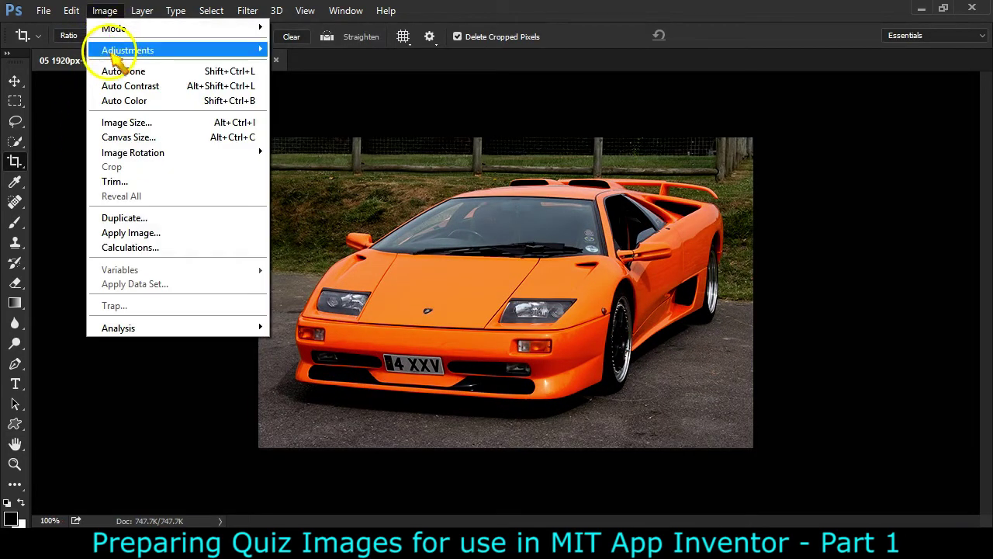
pyautogui.moveTo(124, 50)
pyautogui.click(326, 62)
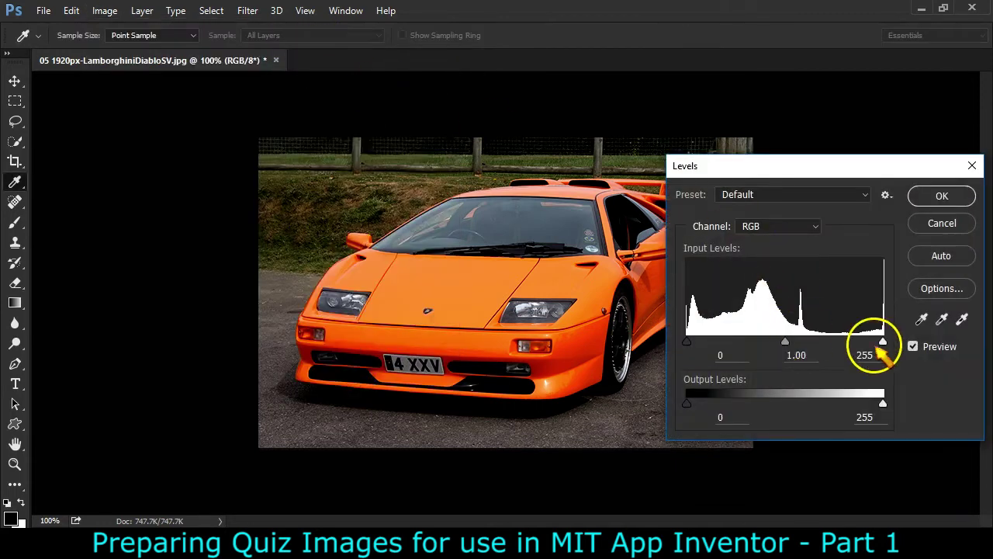
pyautogui.moveTo(883, 341); pyautogui.dragTo(860, 345)
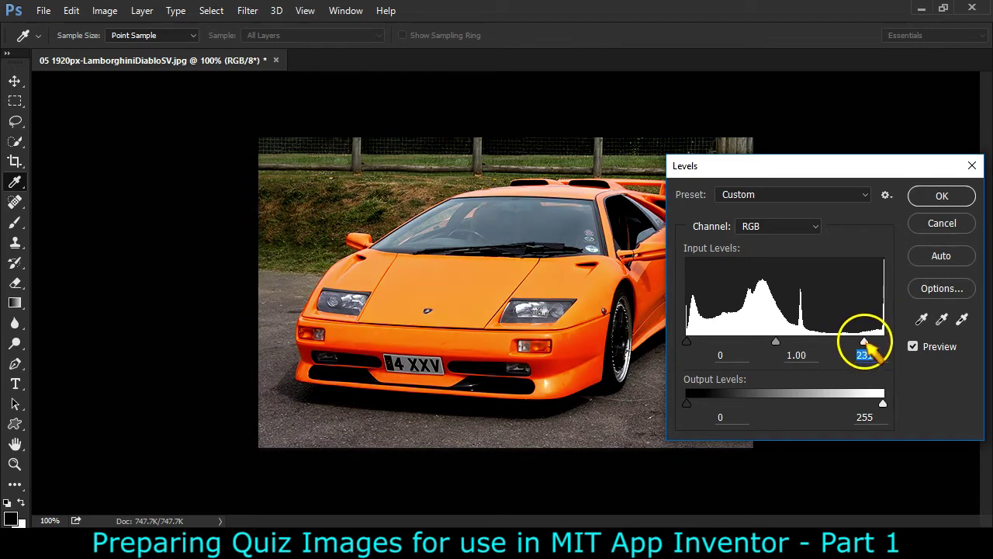
pyautogui.moveTo(687, 341); pyautogui.dragTo(693, 342)
pyautogui.moveTo(779, 343); pyautogui.dragTo(713, 344)
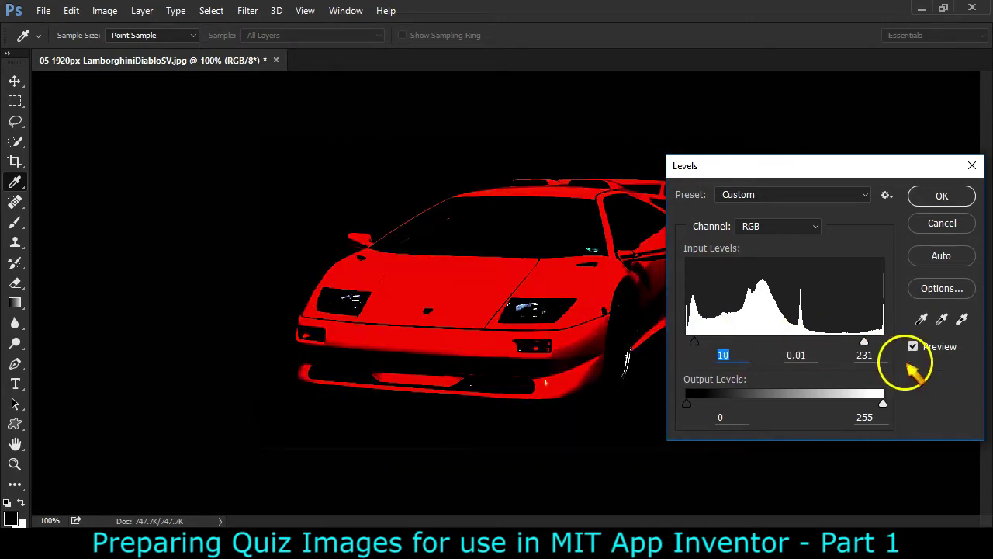
pyautogui.moveTo(794, 344)
pyautogui.mouseDown()
pyautogui.moveTo(771, 343)
pyautogui.moveTo(792, 344)
pyautogui.moveTo(773, 344)
pyautogui.moveTo(783, 344)
pyautogui.mouseUp()
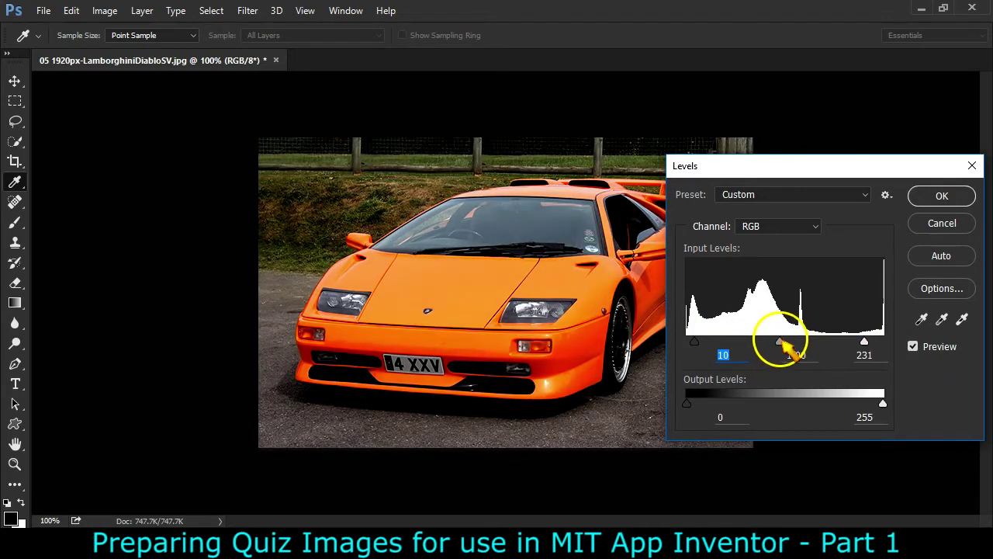
pyautogui.click(797, 356)
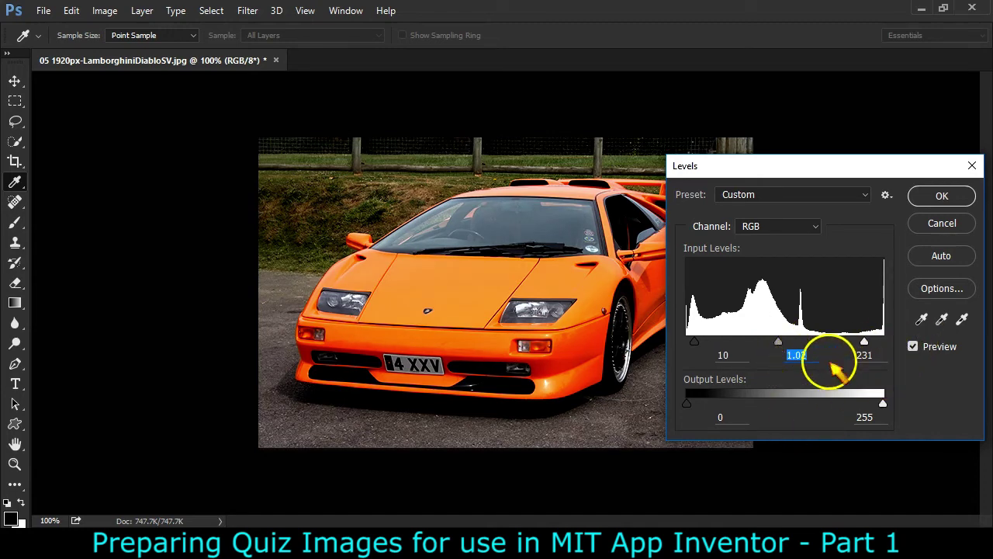
pyautogui.click(916, 349)
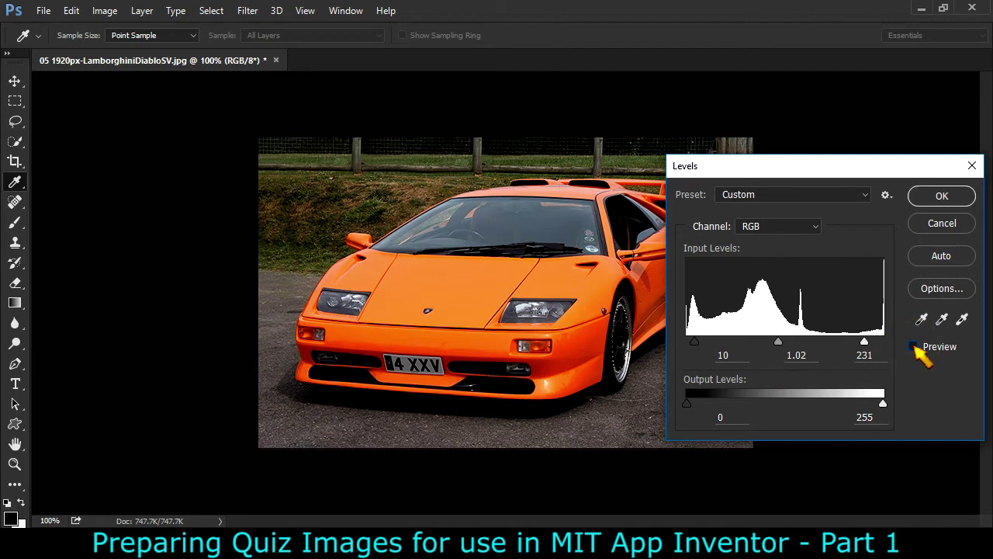
pyautogui.click(915, 348)
pyautogui.click(914, 347)
pyautogui.click(914, 347)
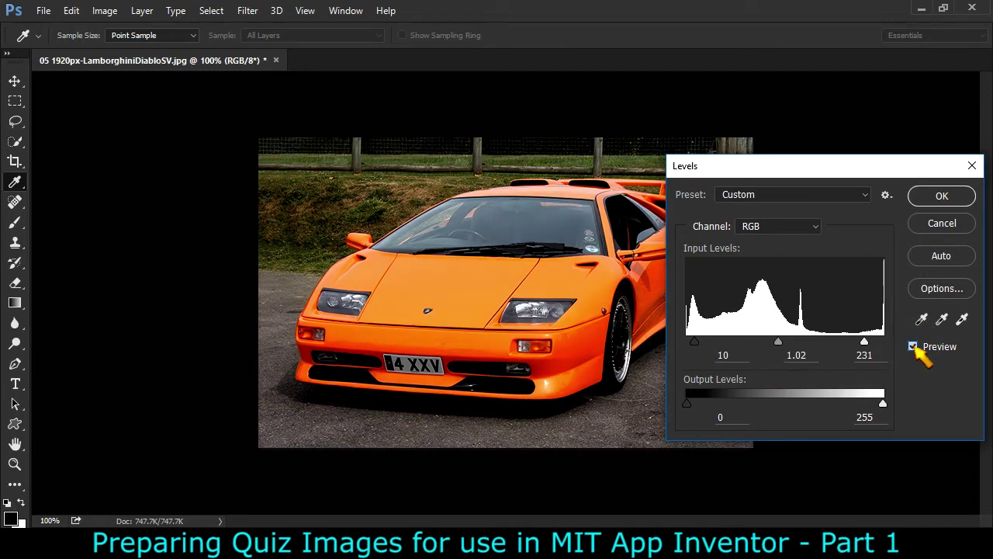
pyautogui.click(921, 199)
pyautogui.press('c')
# - Save the Lamborghini image as a JPEG named 05 with a reduced quality setting
pyautogui.click(42, 11)
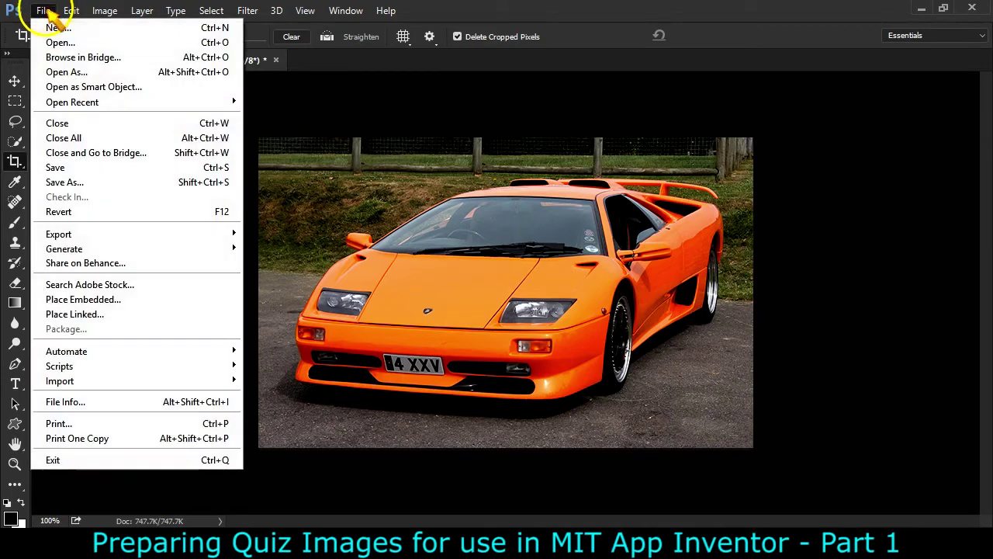
pyautogui.click(104, 186)
pyautogui.write('05')
pyautogui.press('Return')
pyautogui.moveTo(849, 266); pyautogui.dragTo(803, 266)
pyautogui.click(900, 201)
pyautogui.press('c')
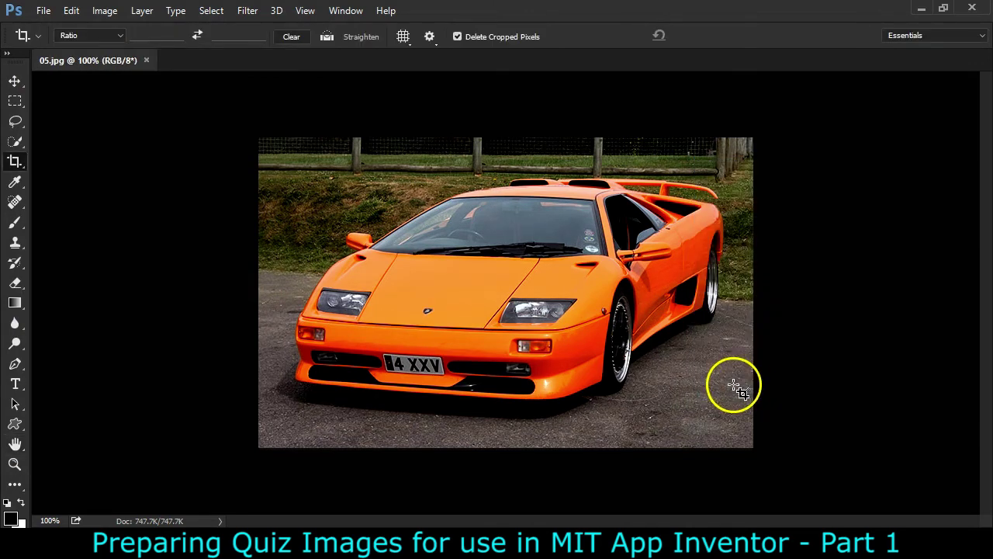
# - Switch to the quiz app spreadsheet in the browser and examine the pictures for questions 6 to 10
pyautogui.click(473, 534)
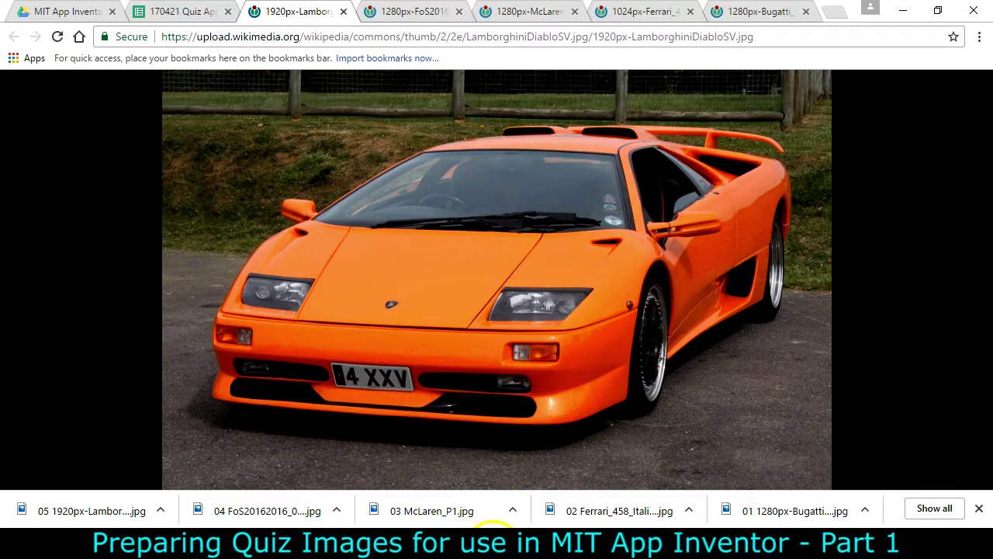
pyautogui.click(186, 15)
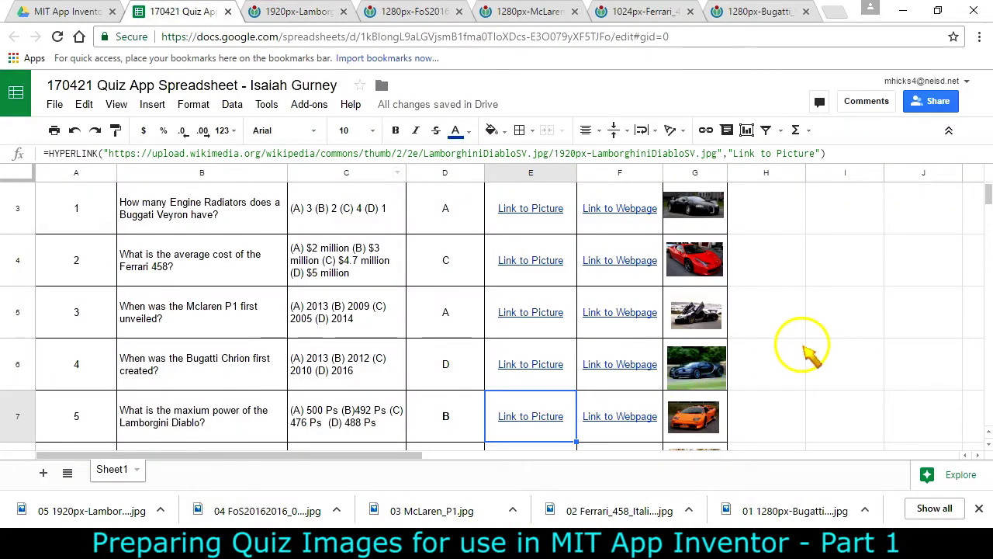
pyautogui.scroll(-2, 807, 349)
pyautogui.scroll(-1, 808, 349)
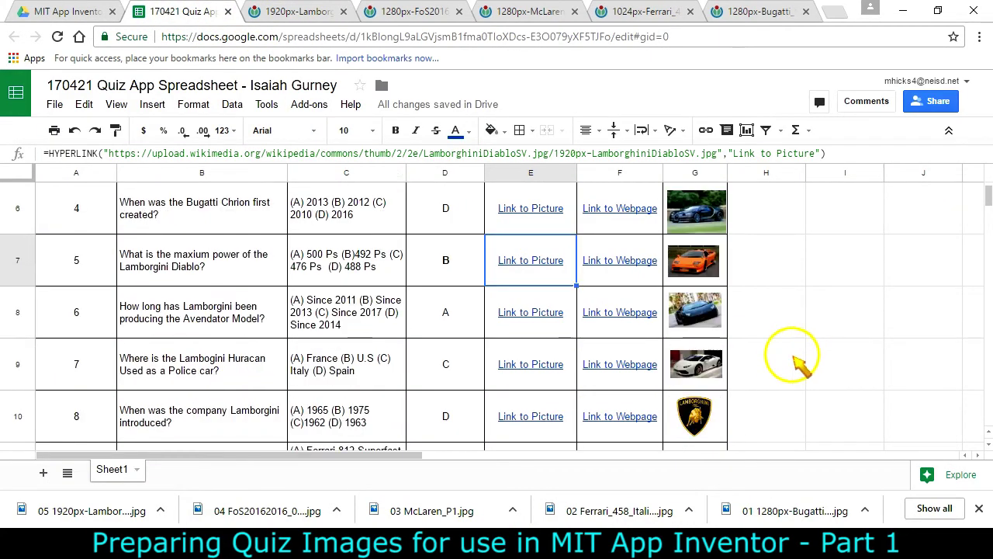
pyautogui.scroll(-1, 804, 362)
pyautogui.click(702, 359)
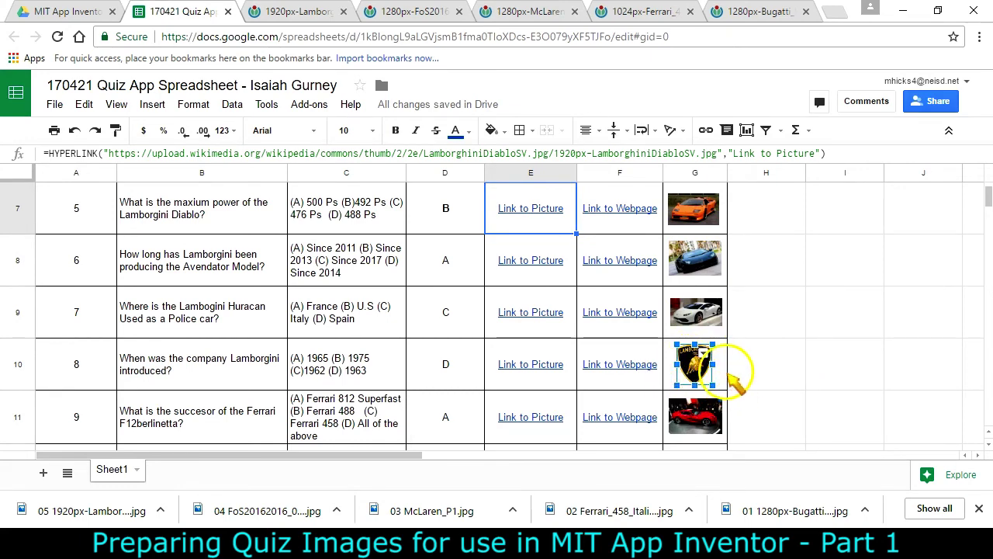
pyautogui.scroll(-1, 776, 361)
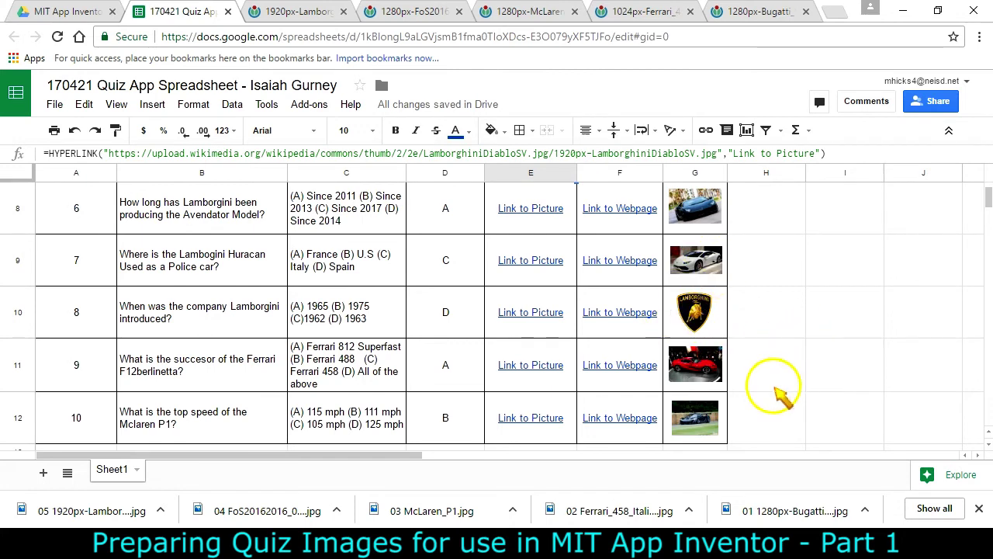
pyautogui.scroll(-1, 755, 388)
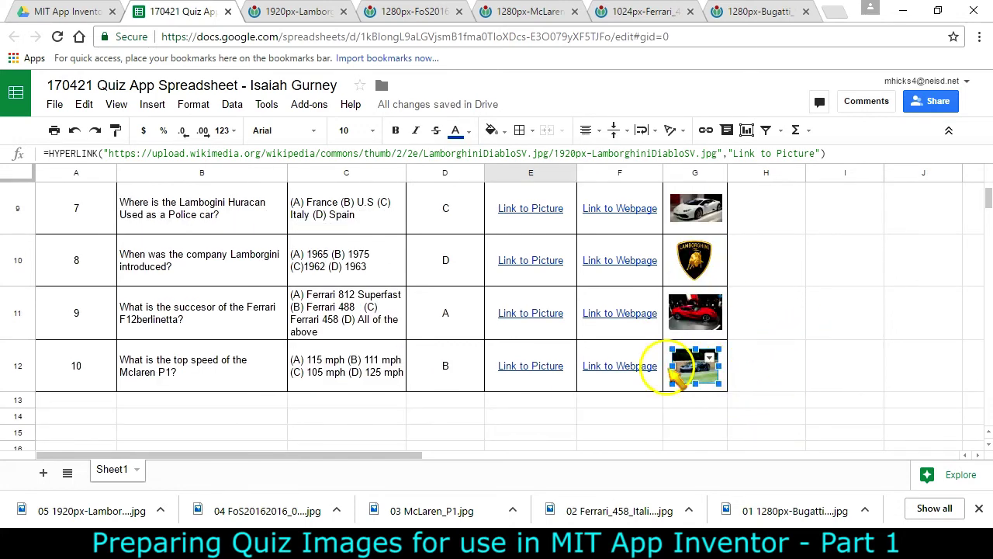
# - View the linked picture for question 10 about the McLaren P1 and close it again
pyautogui.click(543, 371)
pyautogui.click(532, 334)
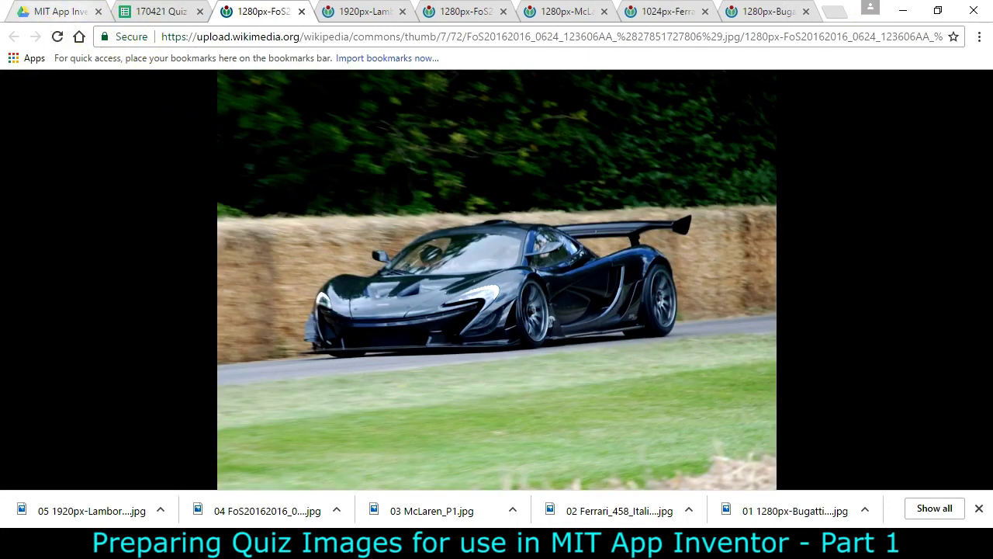
pyautogui.click(302, 10)
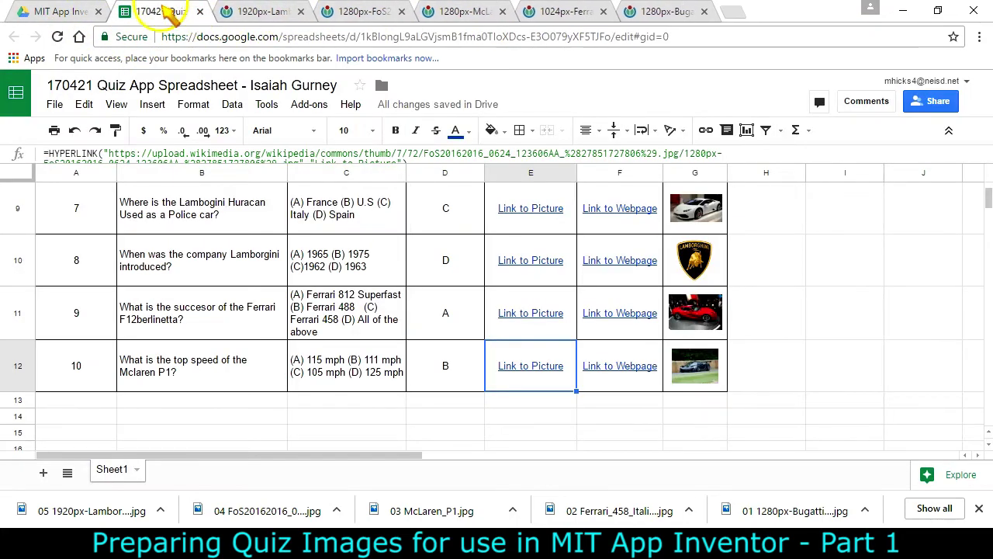
# - Look over the spreadsheet's question rows 4 to 10 and their thumbnails once more
pyautogui.scroll(1, 955, 372)
pyautogui.scroll(-3, 858, 353)
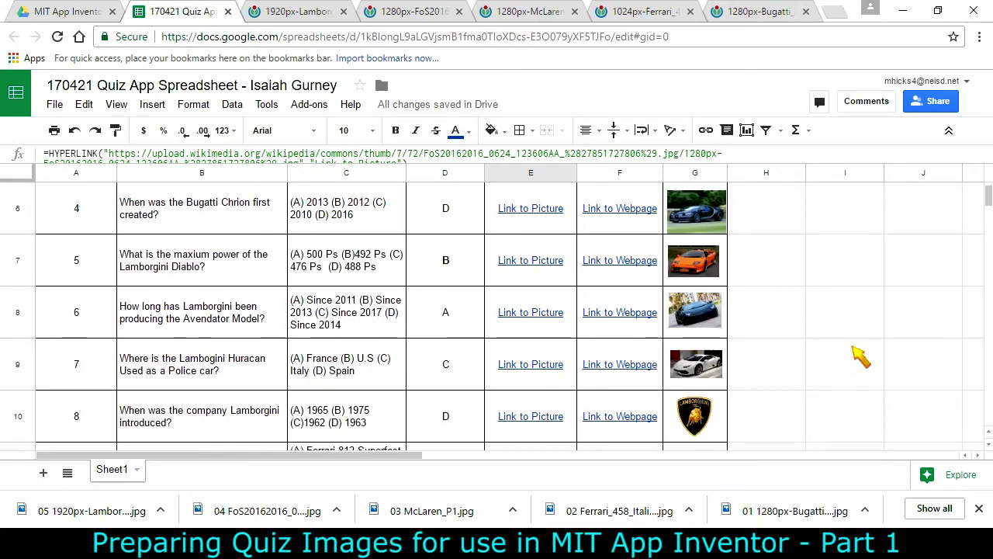
pyautogui.scroll(2, 859, 356)
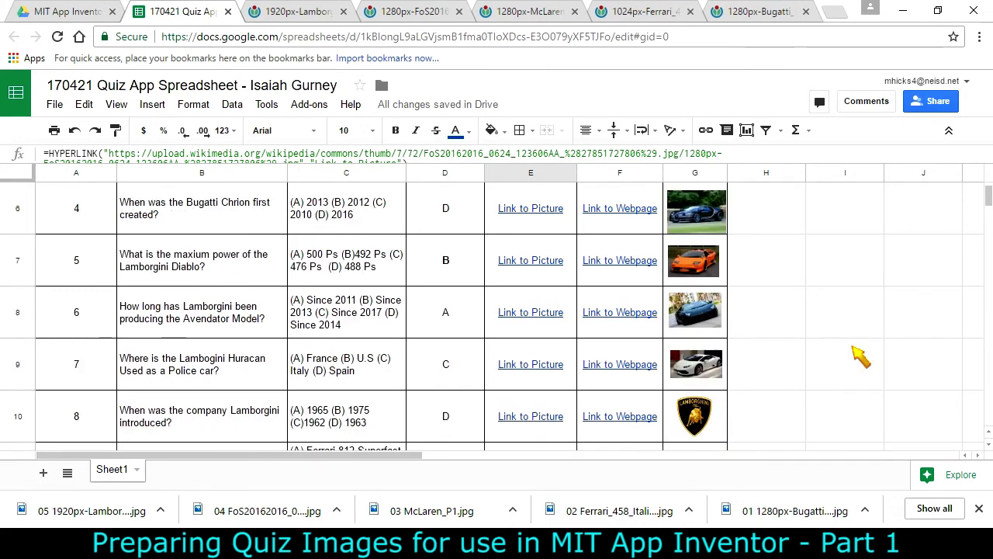
pyautogui.scroll(-3, 860, 356)
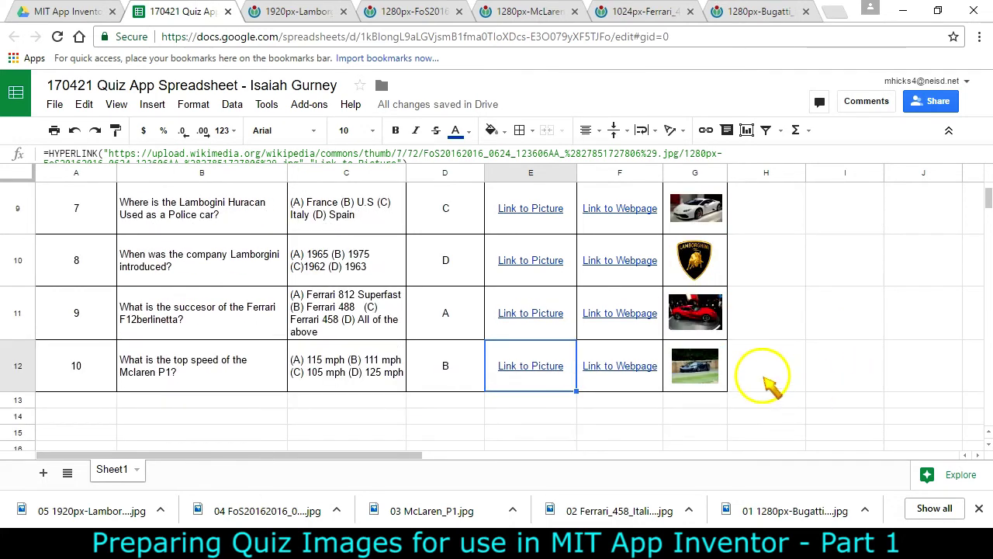
pyautogui.scroll(1, 782, 379)
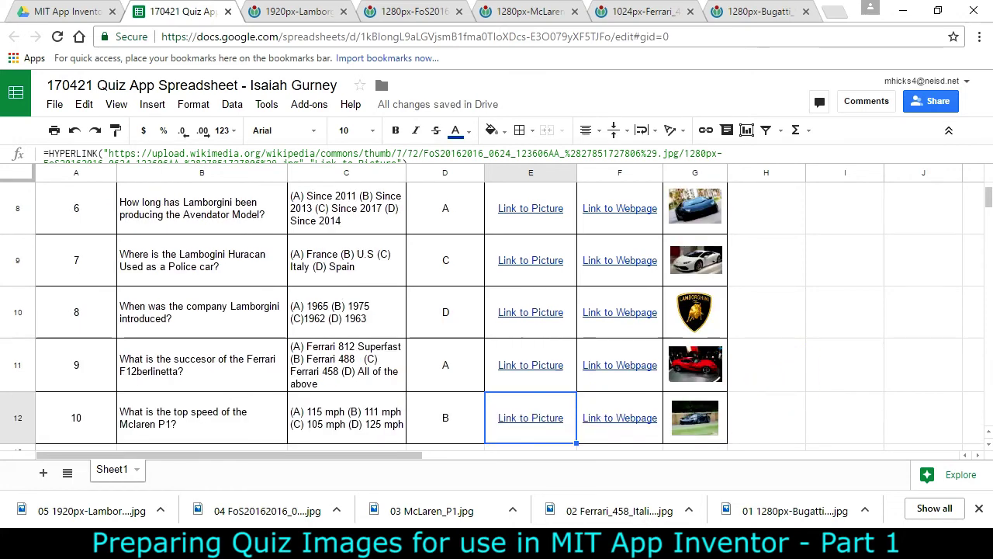
# - Switch to File Explorer and show the 170422 SuperCar Quiz folder in the Details layout
pyautogui.click(504, 542)
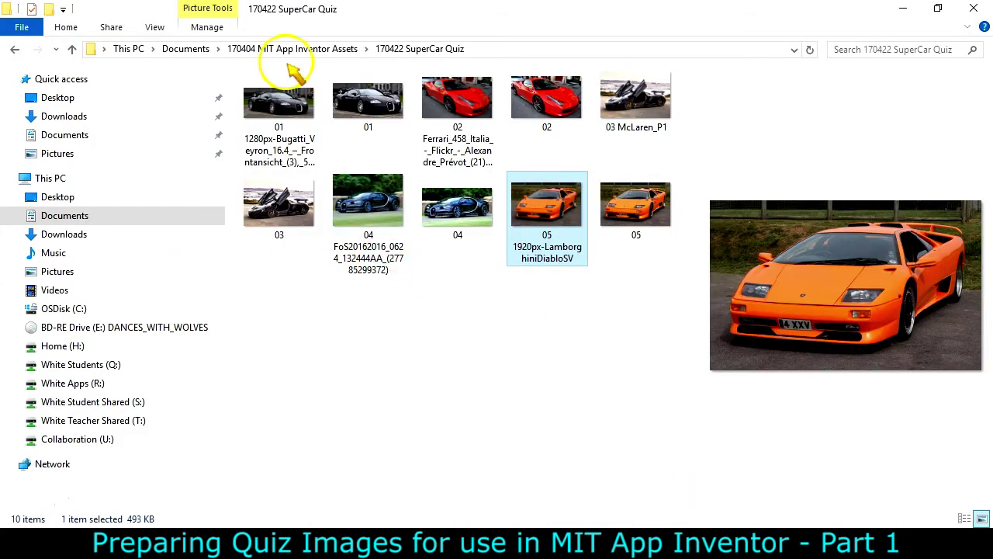
pyautogui.click(155, 27)
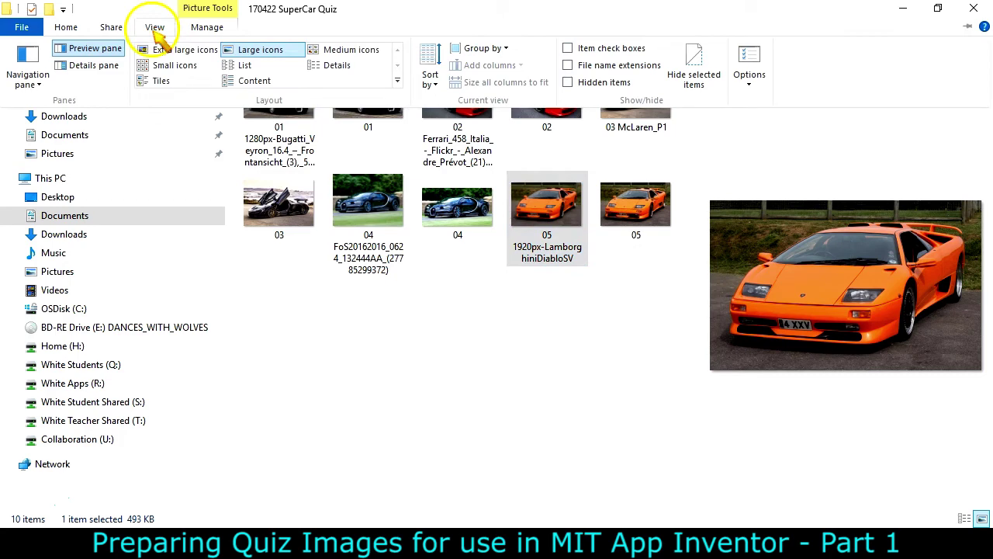
pyautogui.click(336, 65)
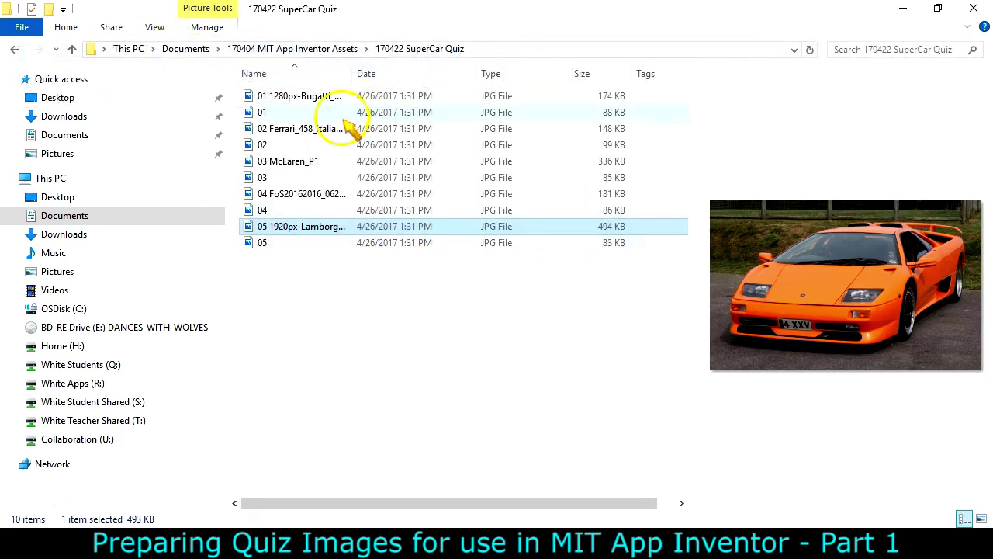